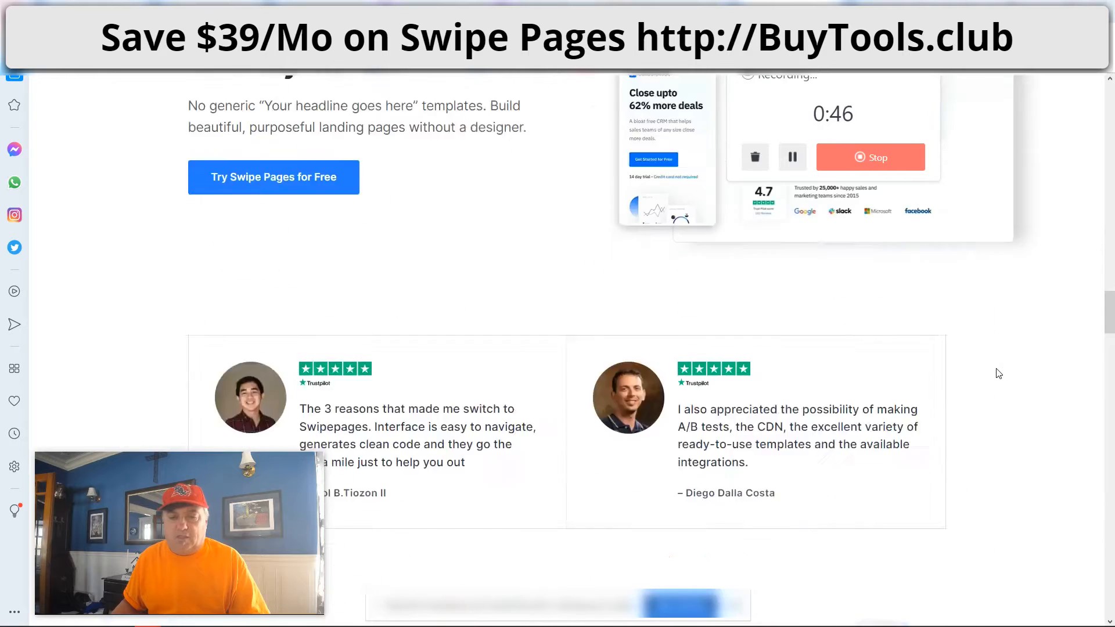
Find the monthly pricing table on the Swipe Pages site and highlight the Startup plan's price
{"action": "scroll", "coordinate": [999, 374], "scroll_direction": "up", "scroll_amount": 10}
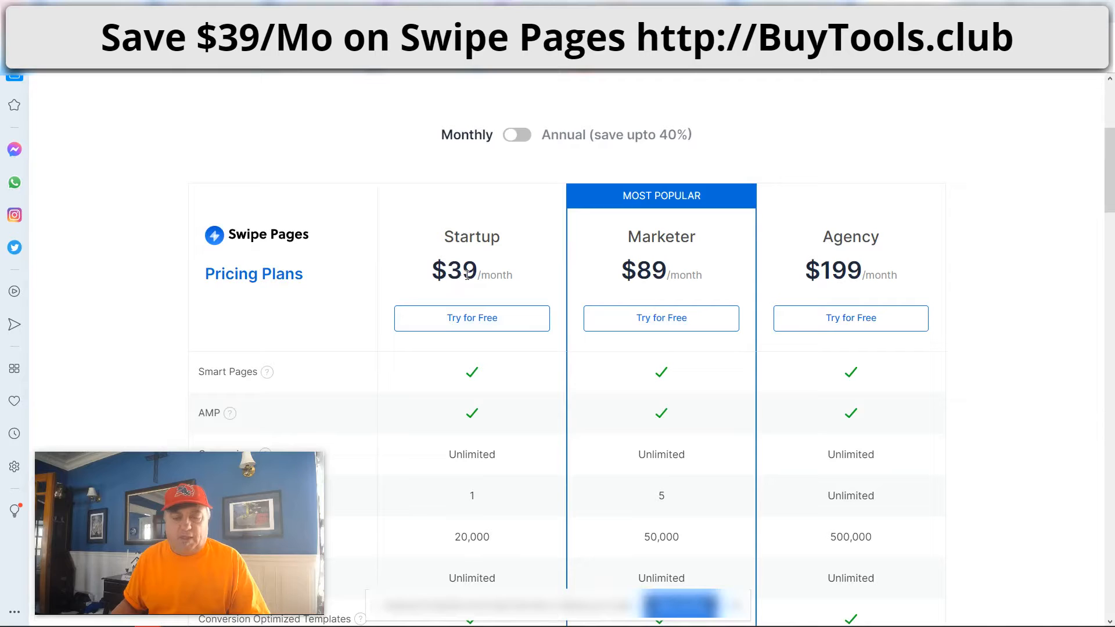
{"action": "left_click_drag", "start_coordinate": [437, 271], "coordinate": [519, 279]}
{"action": "left_click", "coordinate": [1005, 238]}
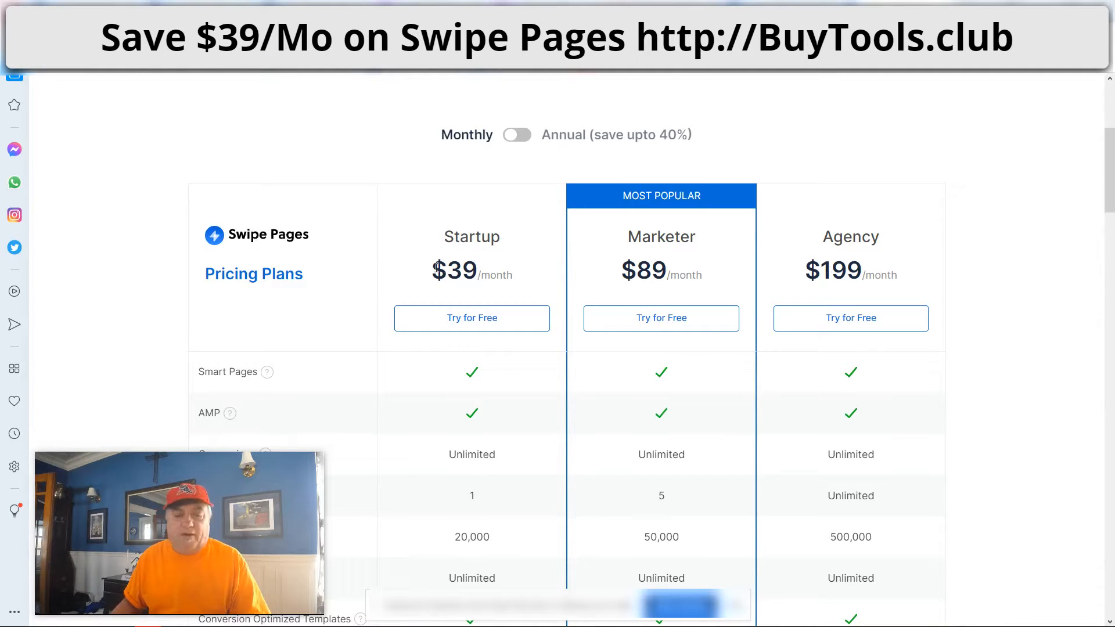
{"action": "left_click_drag", "start_coordinate": [430, 272], "coordinate": [515, 277]}
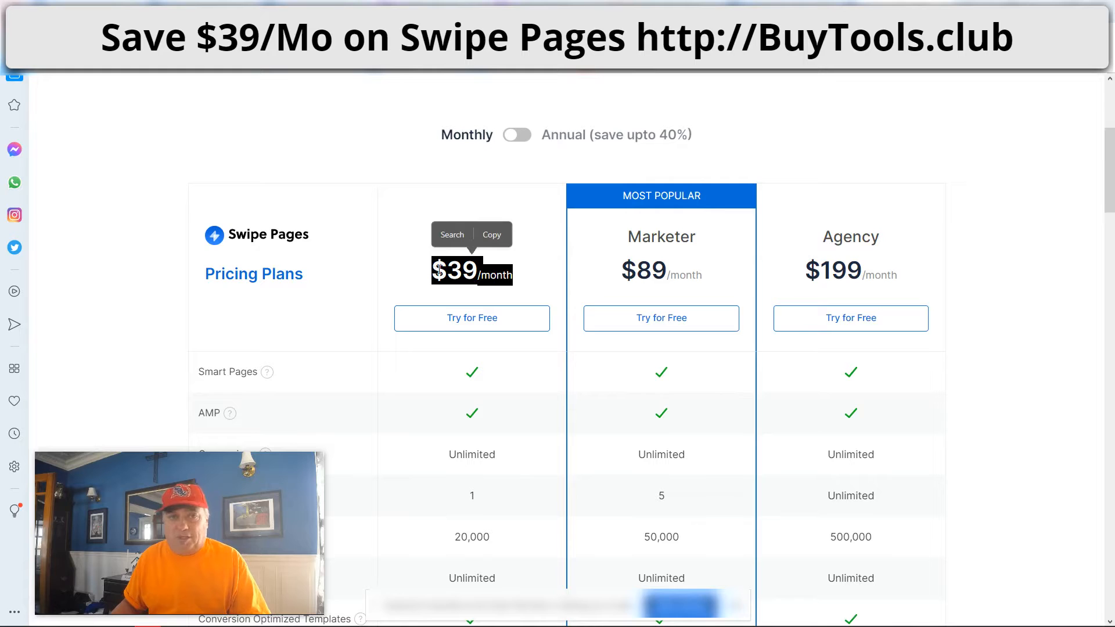
{"action": "left_click", "coordinate": [416, 255]}
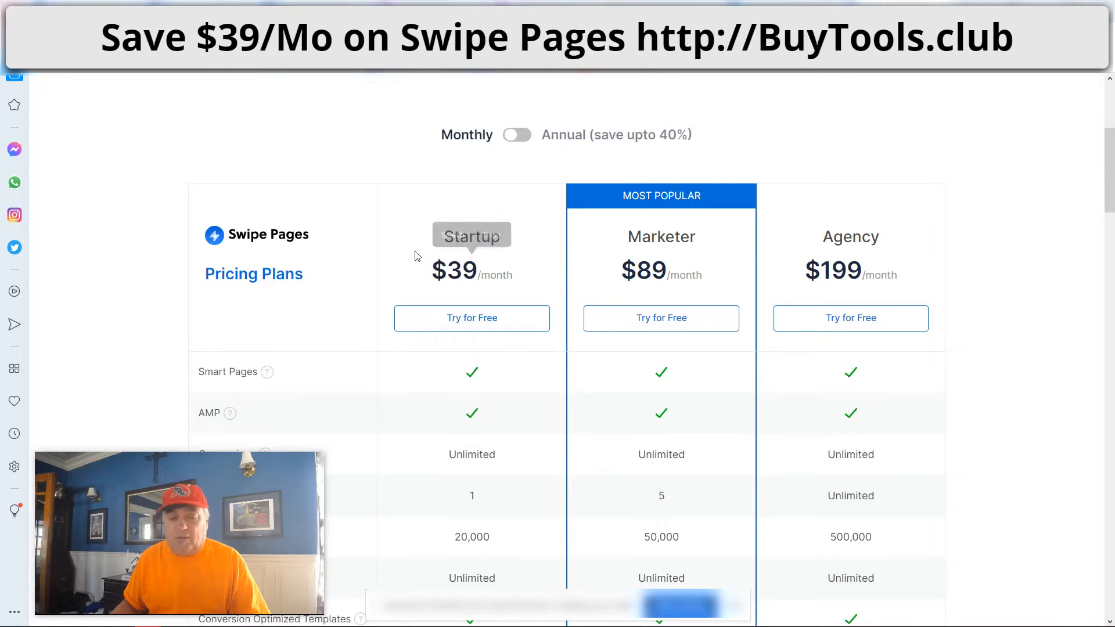
{"action": "left_click_drag", "start_coordinate": [434, 269], "coordinate": [529, 275]}
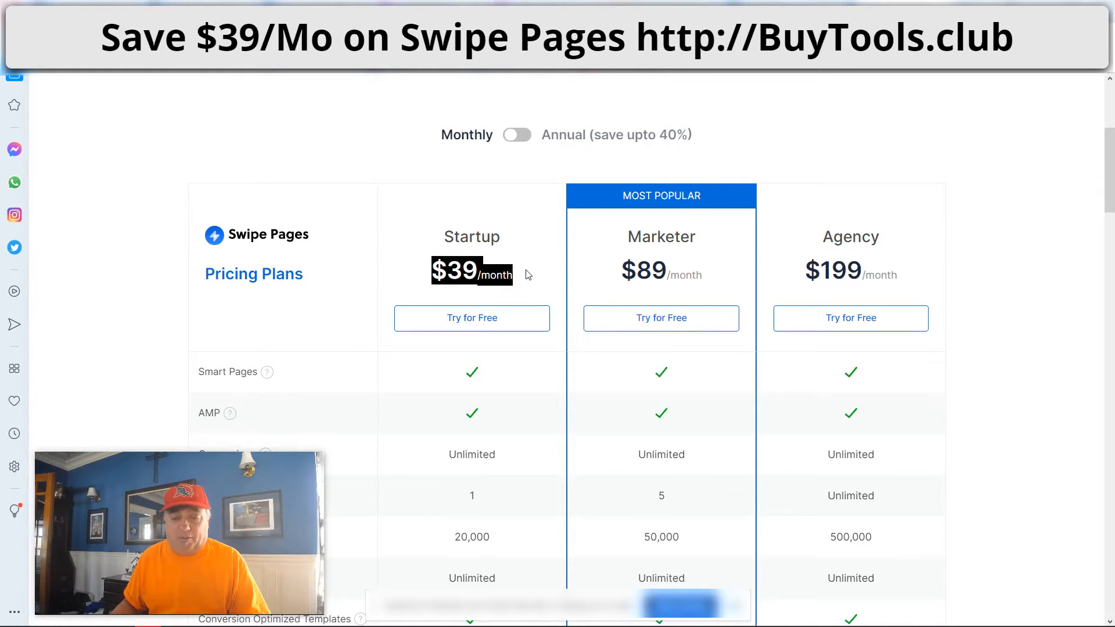
{"action": "left_click", "coordinate": [1031, 244]}
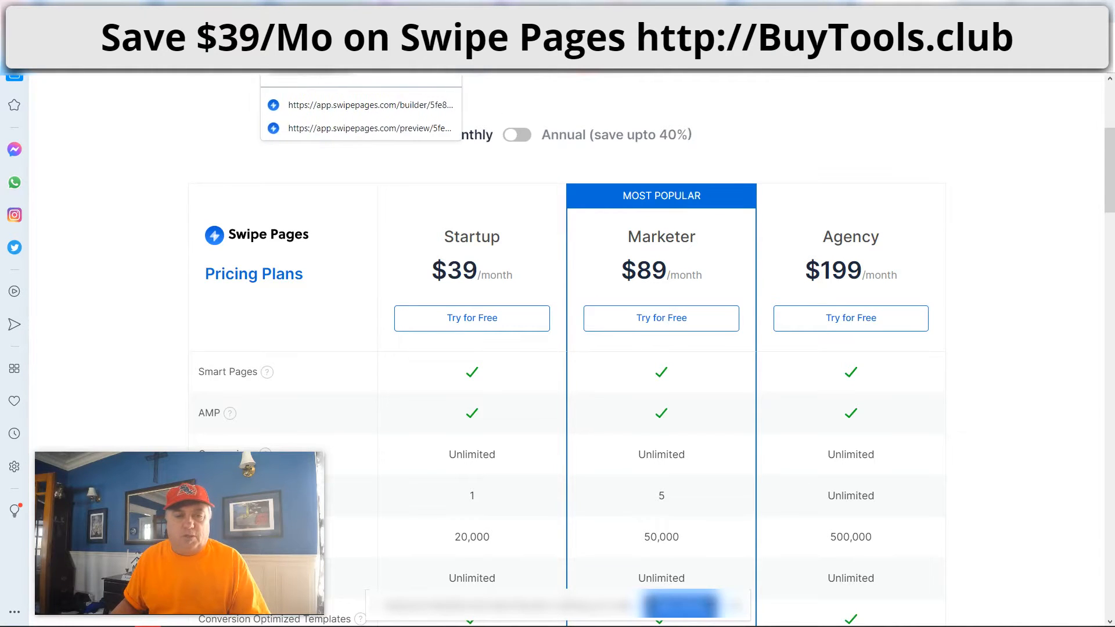
Open the landing page preview and review its crowdfunding headline, video and sign-up form
{"action": "left_click", "coordinate": [313, 9]}
{"action": "left_click", "coordinate": [201, 9]}
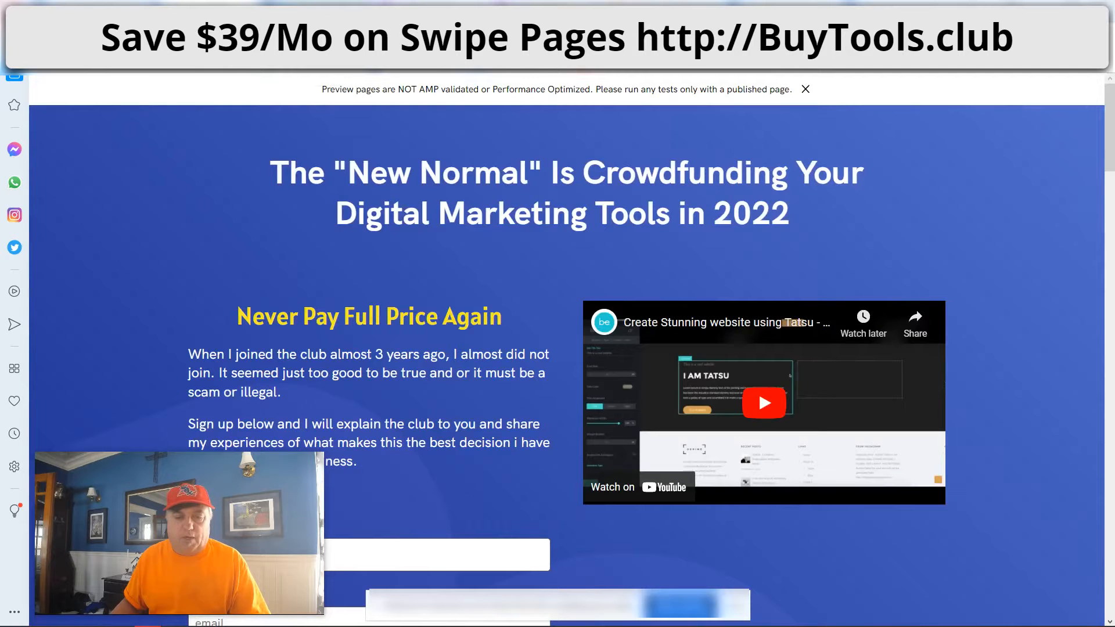
{"action": "scroll", "coordinate": [1094, 287], "scroll_direction": "down", "scroll_amount": 3}
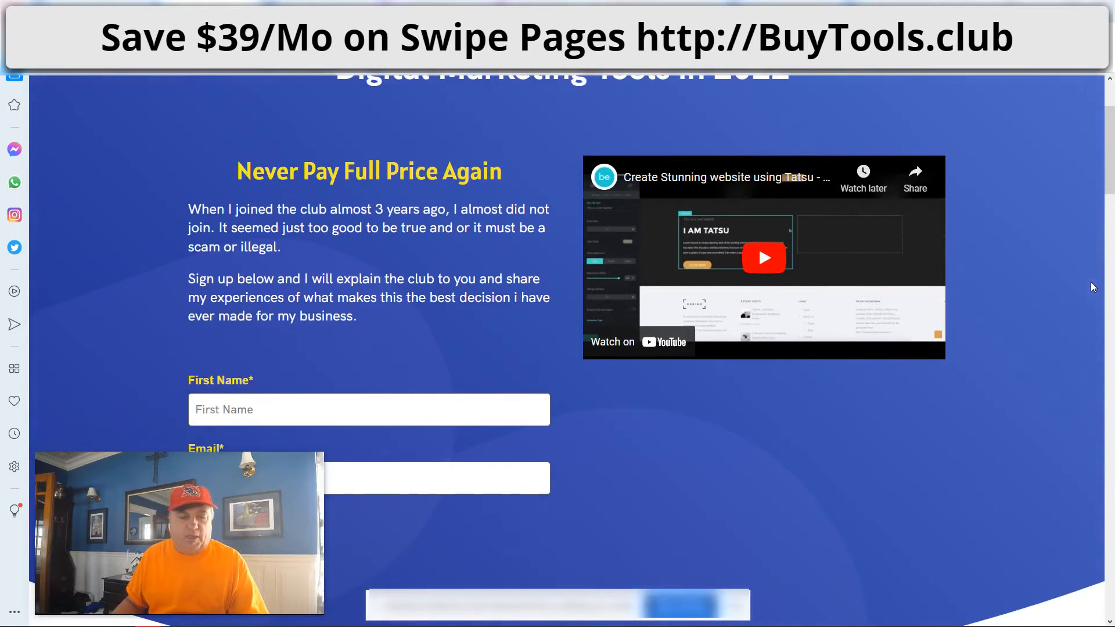
{"action": "scroll", "coordinate": [930, 348], "scroll_direction": "up", "scroll_amount": 3}
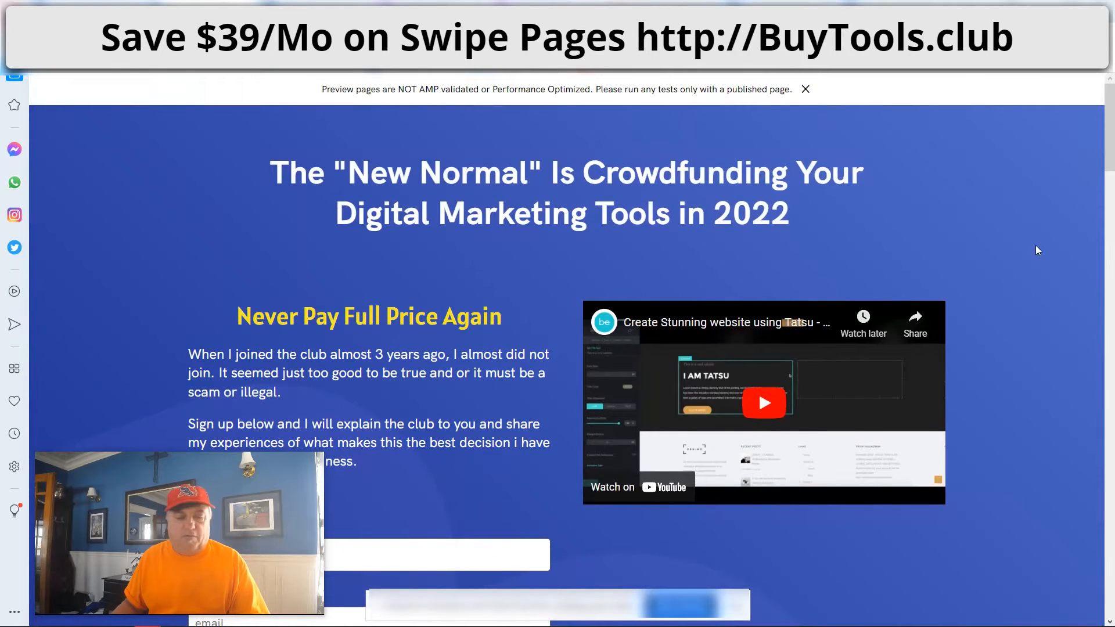
{"action": "scroll", "coordinate": [738, 258], "scroll_direction": "down", "scroll_amount": 3}
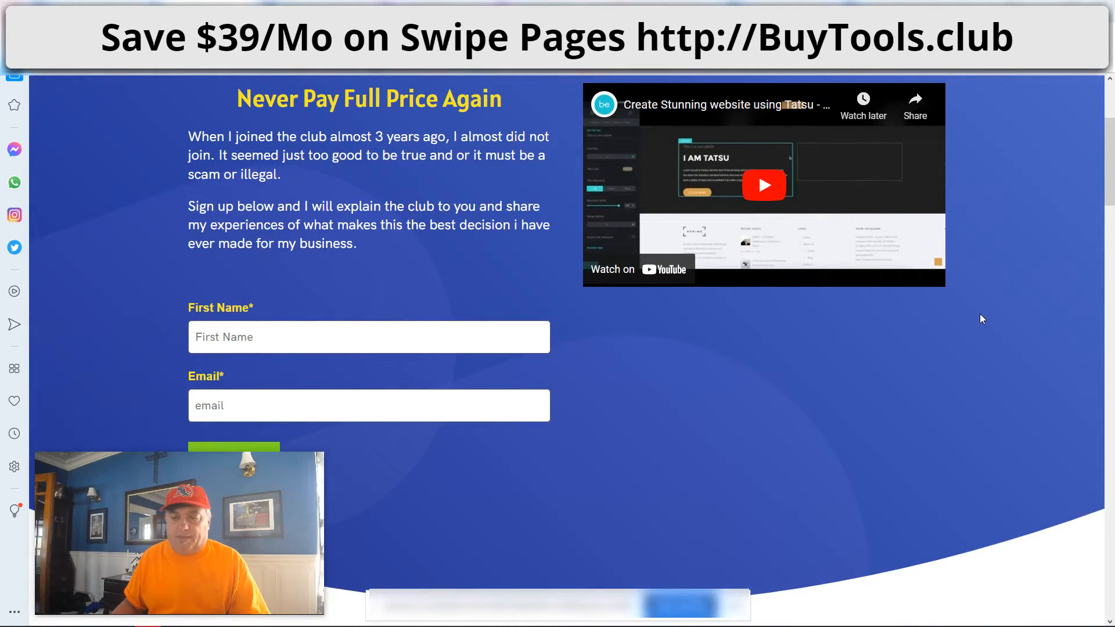
Examine the preview's "4 Major Components To The Club" section through to the start of the rewards section
{"action": "scroll", "coordinate": [982, 319], "scroll_direction": "down", "scroll_amount": 10}
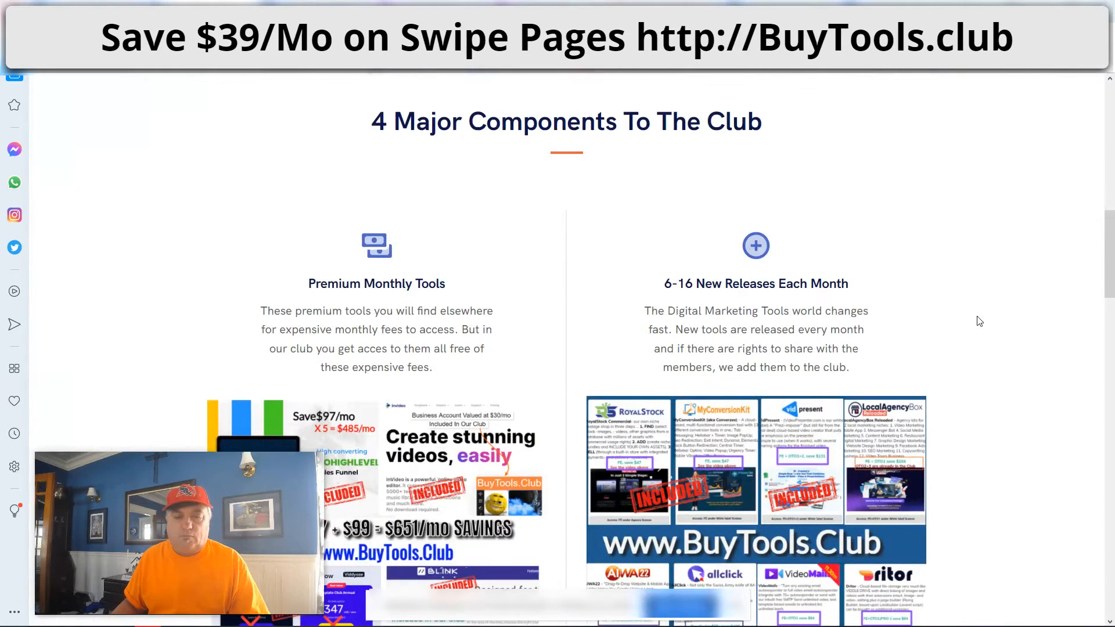
{"action": "scroll", "coordinate": [980, 322], "scroll_direction": "down", "scroll_amount": 3}
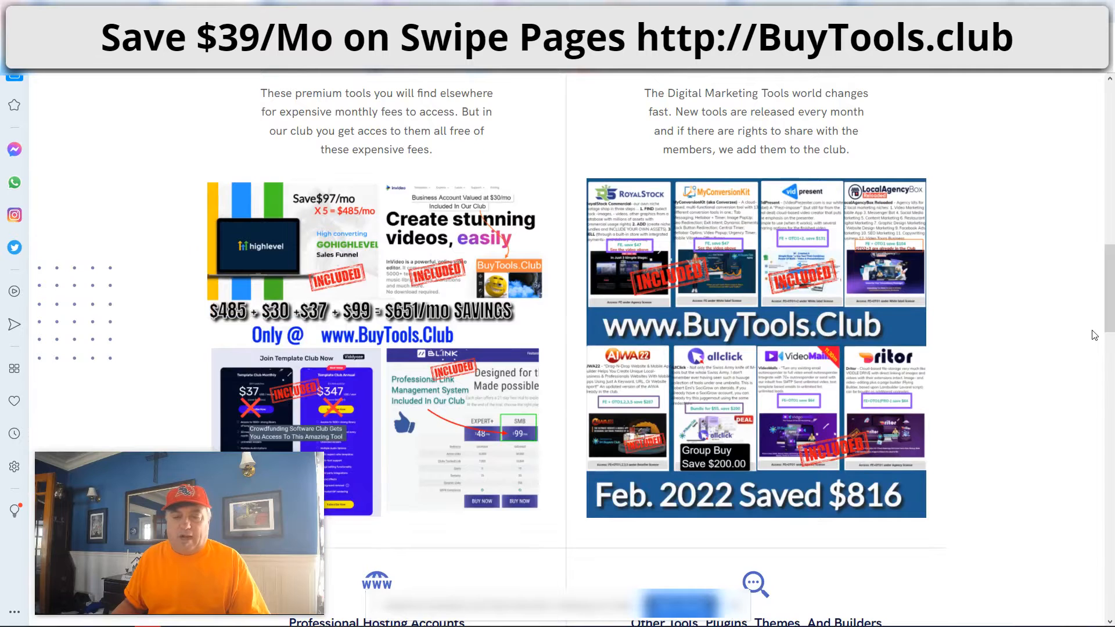
{"action": "scroll", "coordinate": [1094, 335], "scroll_direction": "up", "scroll_amount": 2}
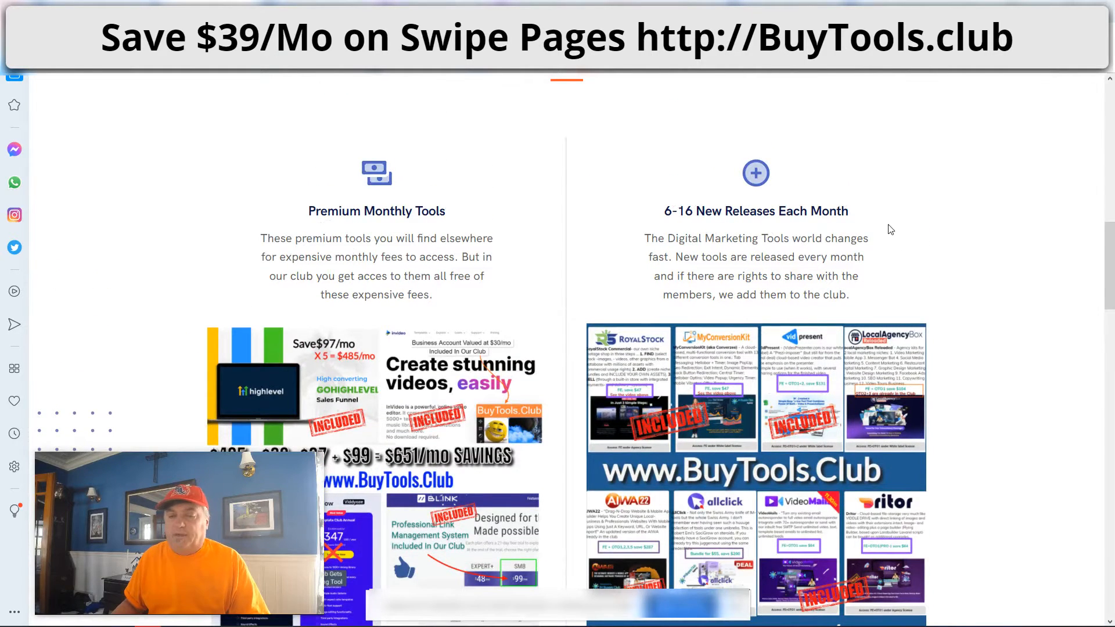
{"action": "scroll", "coordinate": [950, 251], "scroll_direction": "down", "scroll_amount": 1}
{"action": "scroll", "coordinate": [949, 252], "scroll_direction": "down", "scroll_amount": 4}
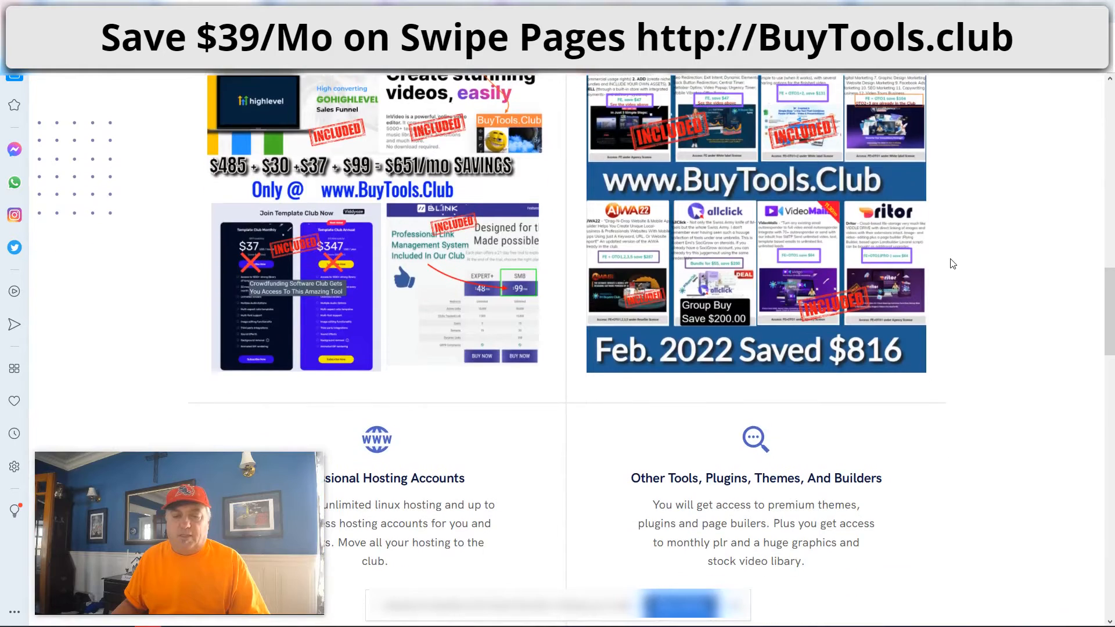
{"action": "scroll", "coordinate": [948, 256], "scroll_direction": "down", "scroll_amount": 2}
{"action": "scroll", "coordinate": [953, 279], "scroll_direction": "down", "scroll_amount": 4}
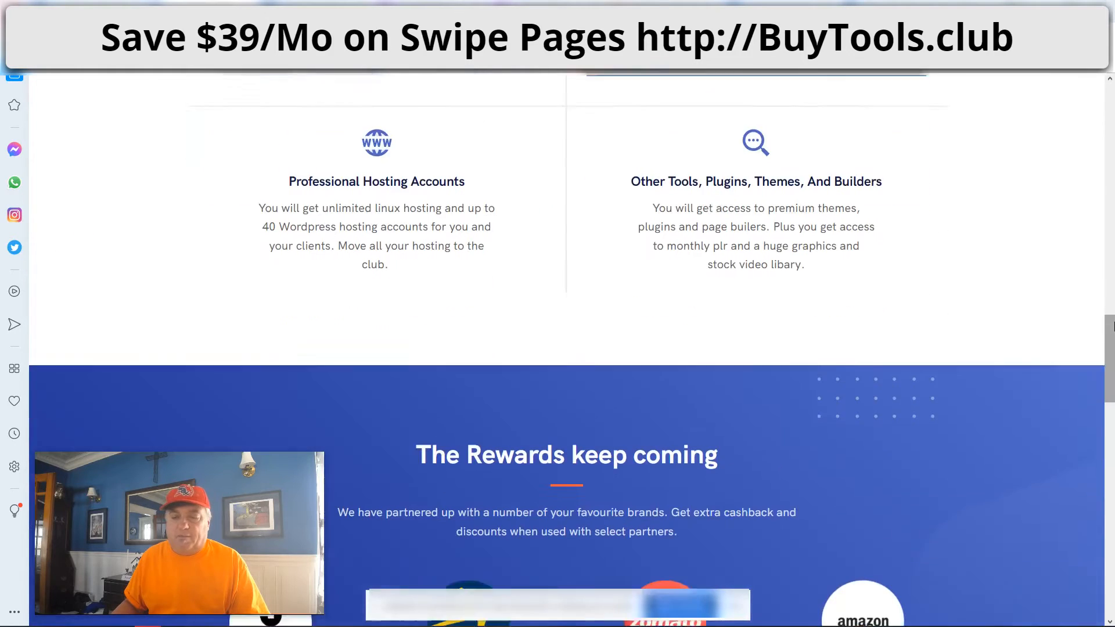
{"action": "scroll", "coordinate": [1029, 322], "scroll_direction": "up", "scroll_amount": 15}
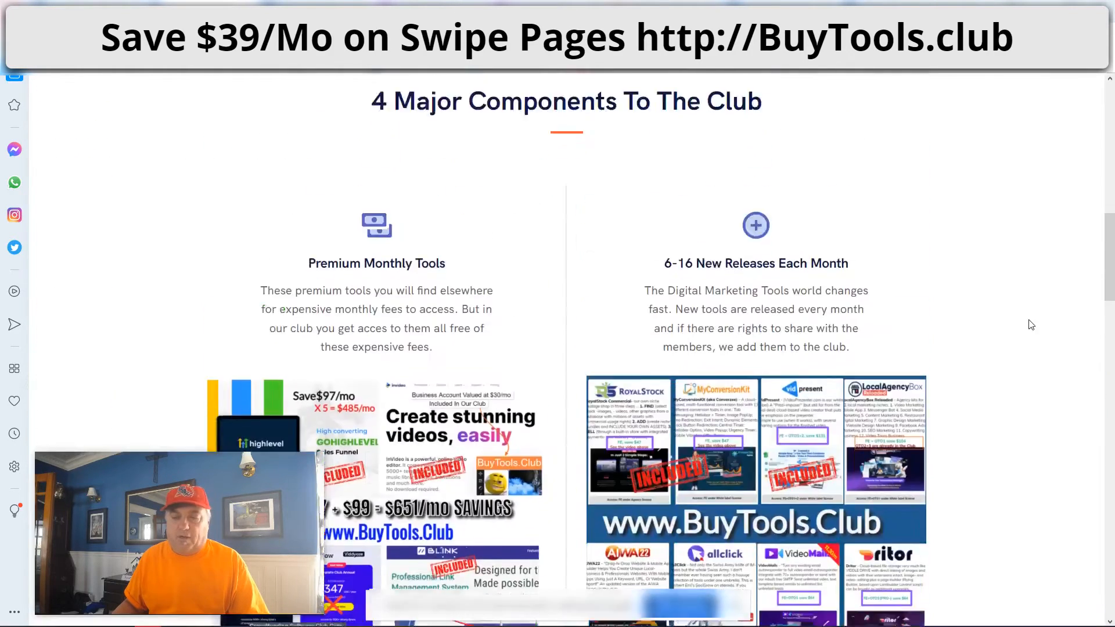
Return to the start of the landing page preview and look over the introduction and sign-up form again
{"action": "scroll", "coordinate": [1029, 324], "scroll_direction": "up", "scroll_amount": 2}
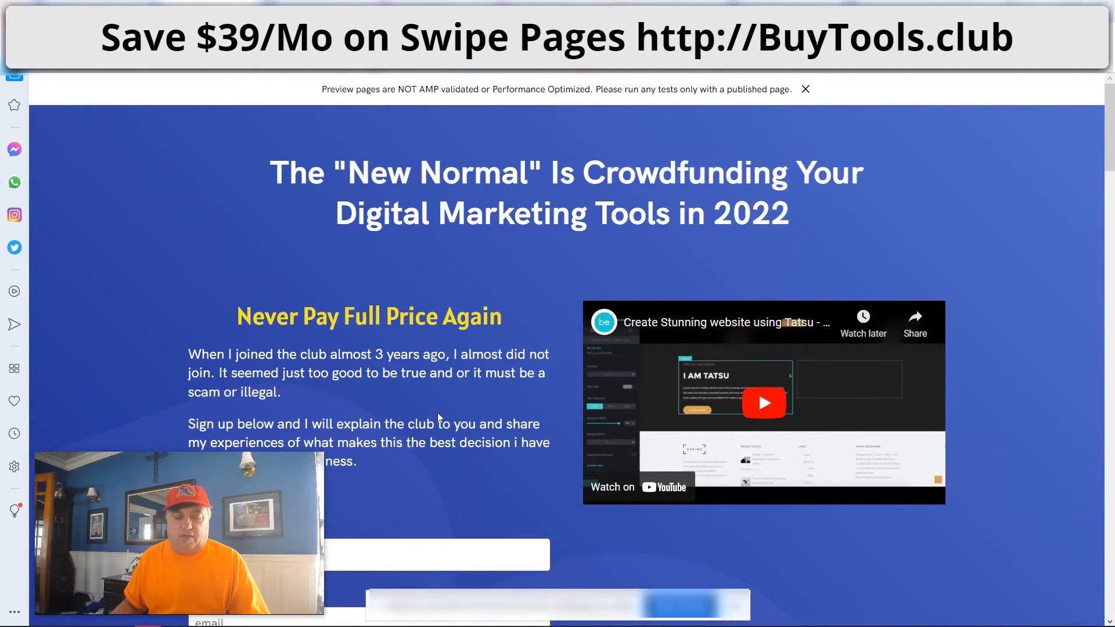
{"action": "scroll", "coordinate": [459, 417], "scroll_direction": "down", "scroll_amount": 7}
{"action": "scroll", "coordinate": [458, 417], "scroll_direction": "down", "scroll_amount": 2}
{"action": "scroll", "coordinate": [452, 384], "scroll_direction": "up", "scroll_amount": 7}
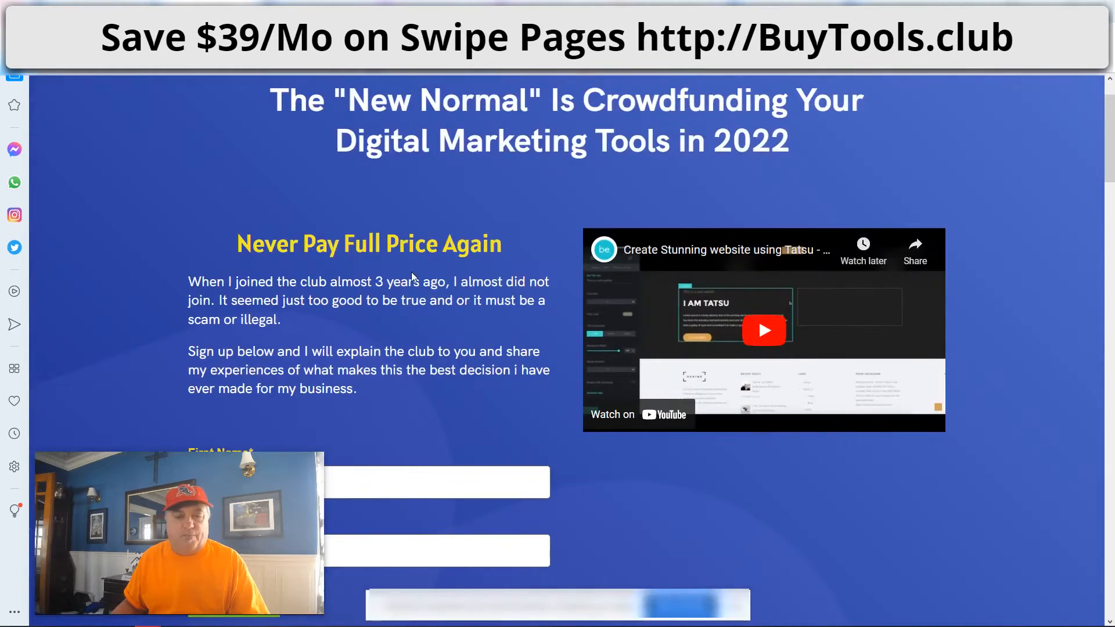
{"action": "scroll", "coordinate": [452, 337], "scroll_direction": "down", "scroll_amount": 3}
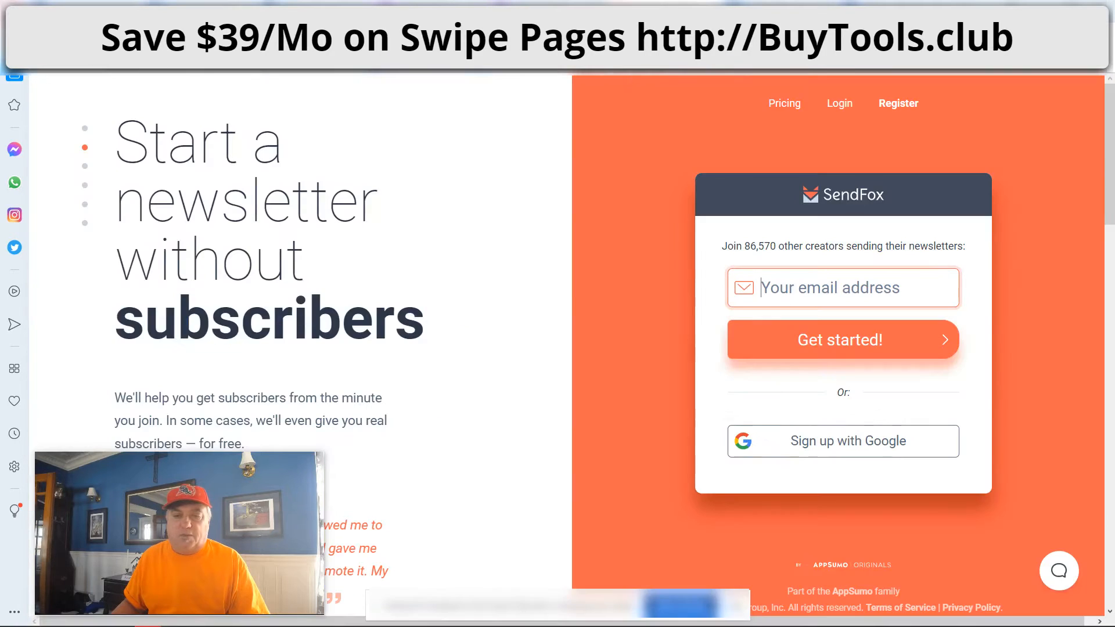
Switch to the SendFox site, open its pricing page and compare the Free, Lifetime and Empire Add-On plans
{"action": "left_click", "coordinate": [658, 8]}
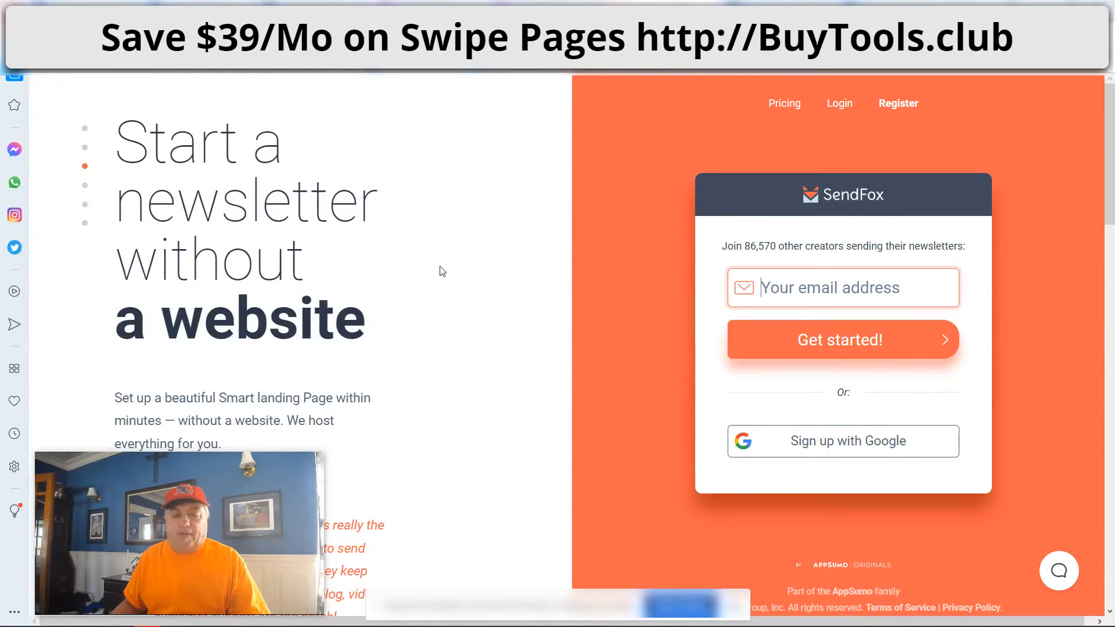
{"action": "left_click", "coordinate": [783, 110]}
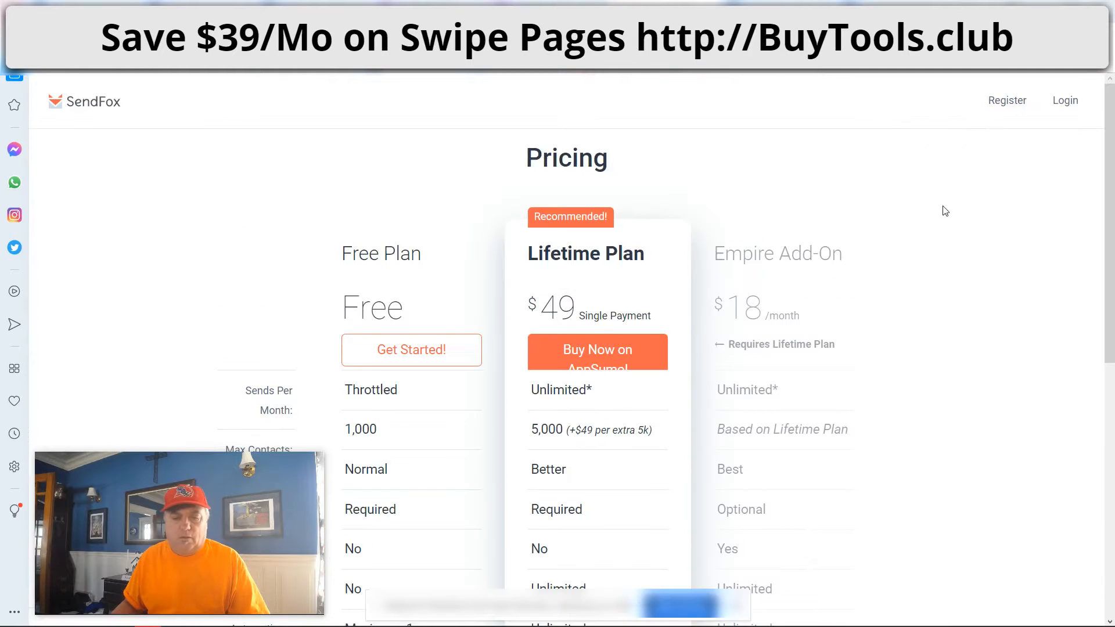
{"action": "scroll", "coordinate": [946, 211], "scroll_direction": "down", "scroll_amount": 4}
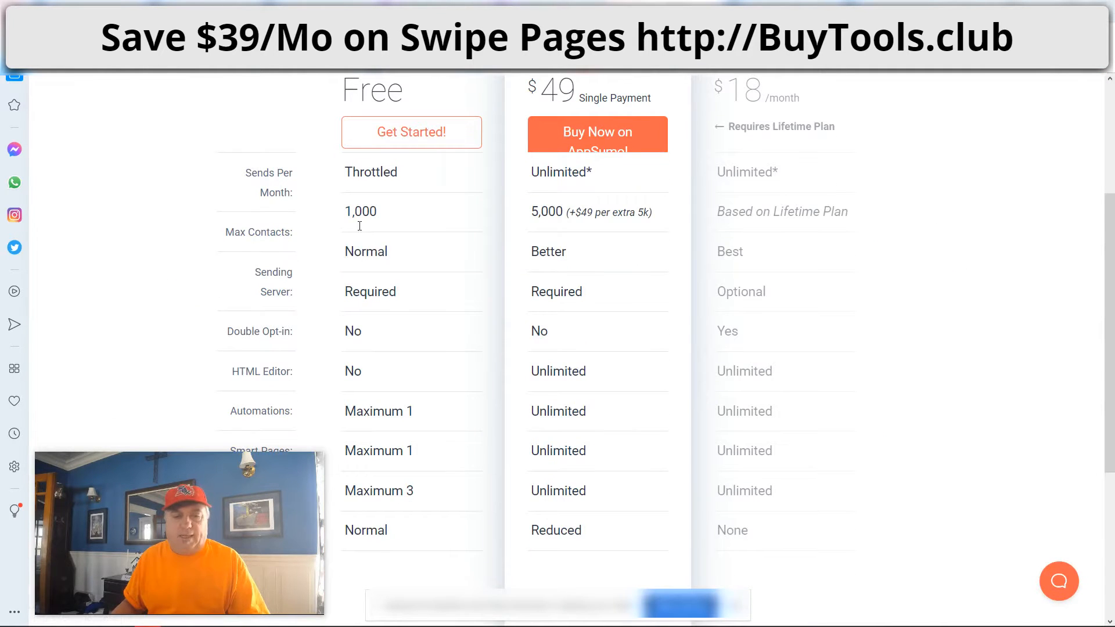
{"action": "scroll", "coordinate": [457, 197], "scroll_direction": "up", "scroll_amount": 4}
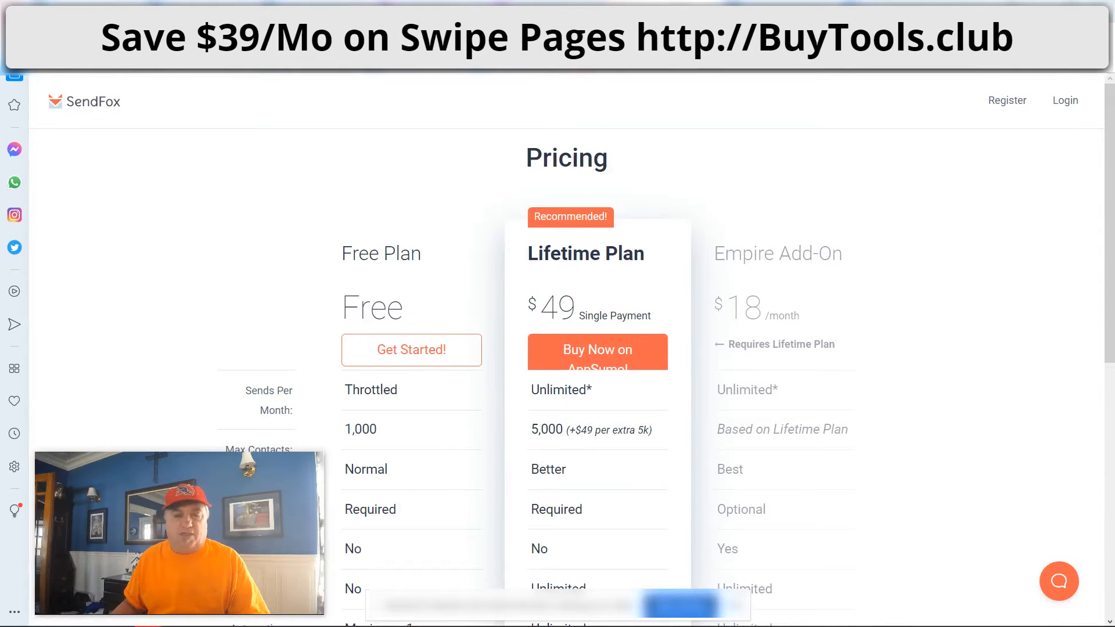
Go back to the landing page preview and inspect the headline and the First Name and Email fields
{"action": "left_click", "coordinate": [232, 9]}
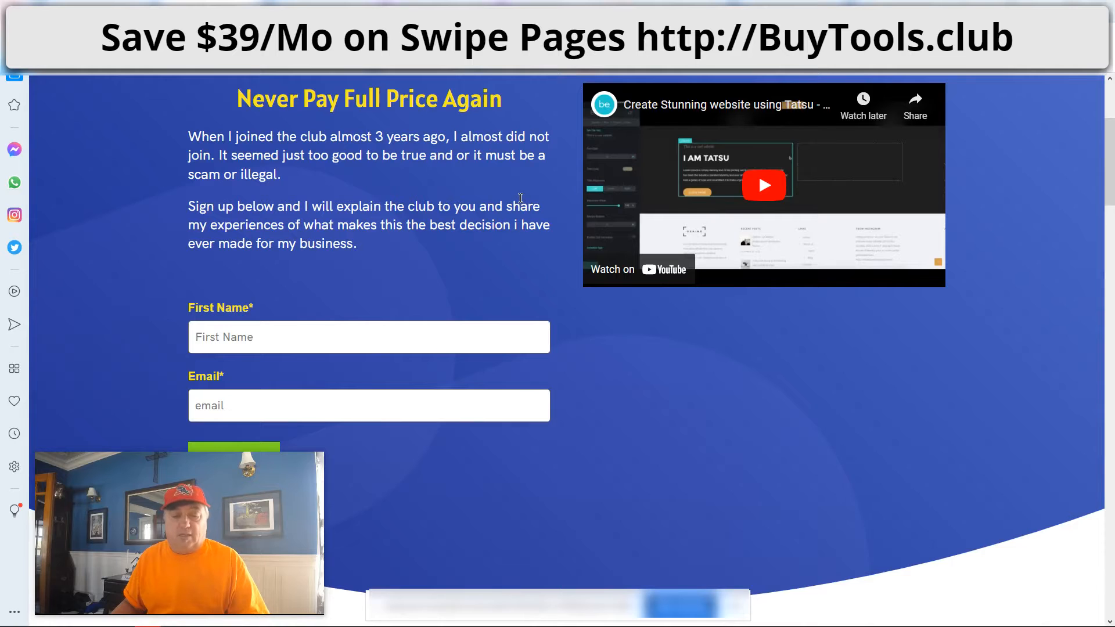
{"action": "scroll", "coordinate": [520, 198], "scroll_direction": "up", "scroll_amount": 1}
{"action": "scroll", "coordinate": [521, 202], "scroll_direction": "up", "scroll_amount": 2}
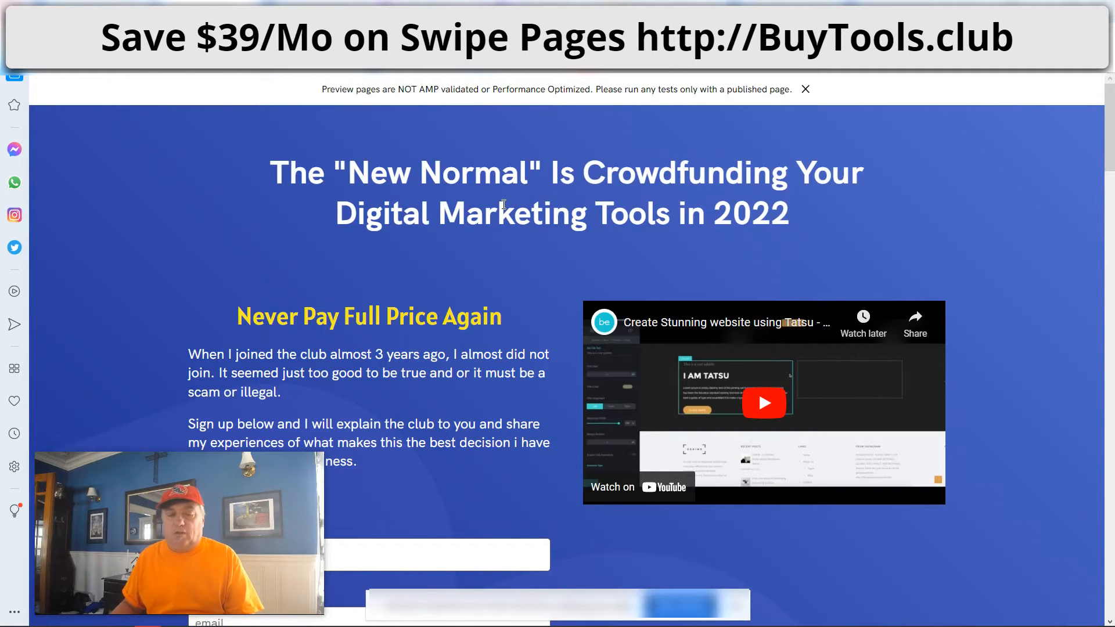
{"action": "scroll", "coordinate": [503, 204], "scroll_direction": "down", "scroll_amount": 1}
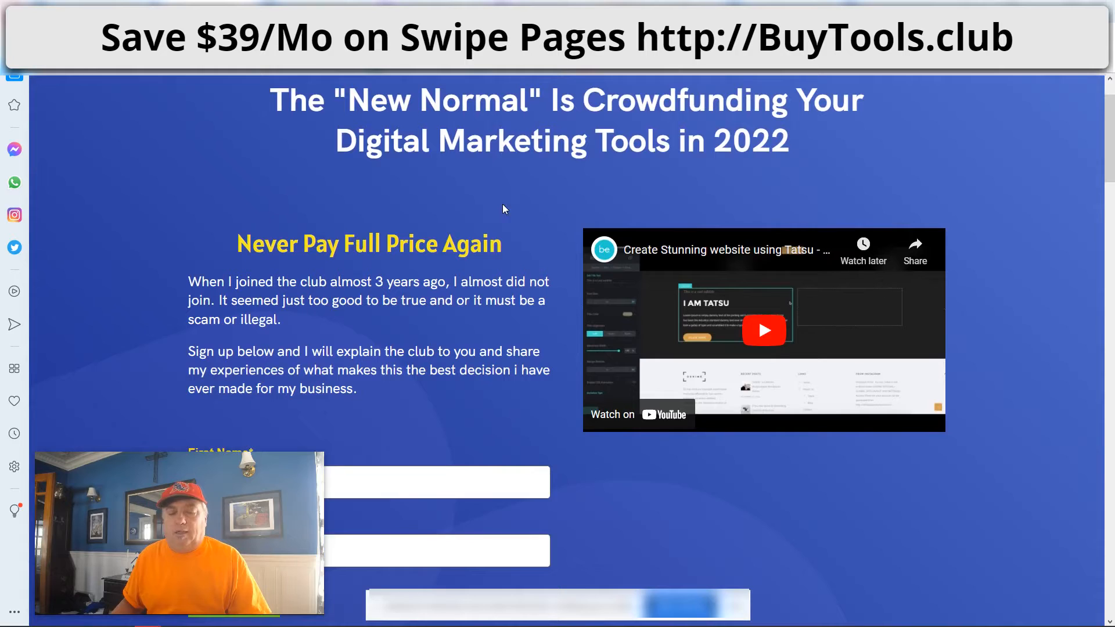
{"action": "scroll", "coordinate": [503, 210], "scroll_direction": "up", "scroll_amount": 1}
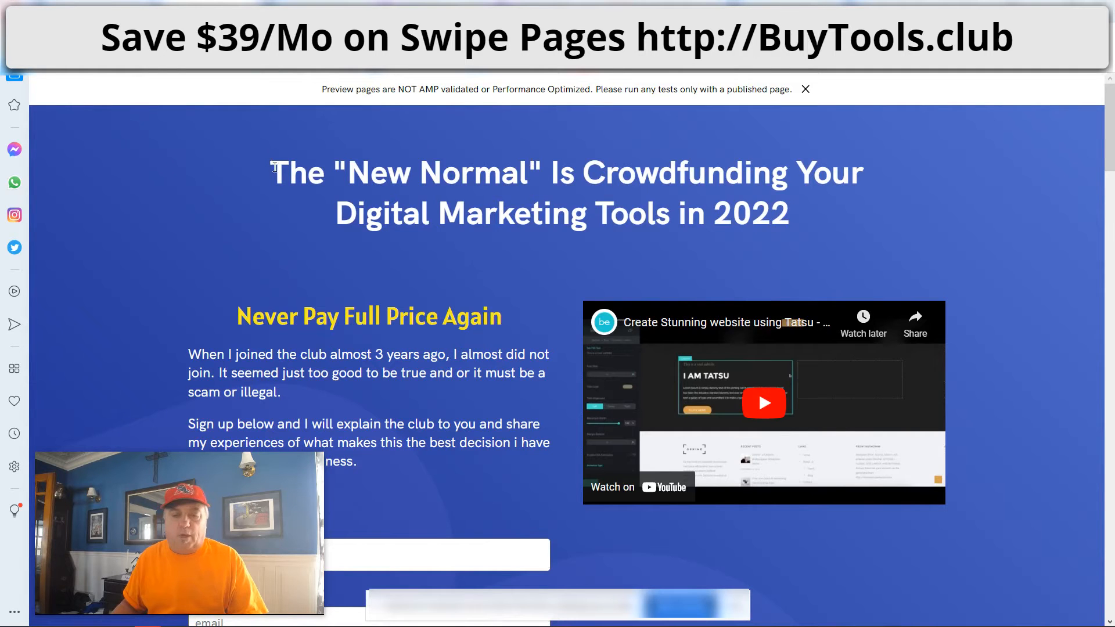
{"action": "scroll", "coordinate": [488, 256], "scroll_direction": "down", "scroll_amount": 3}
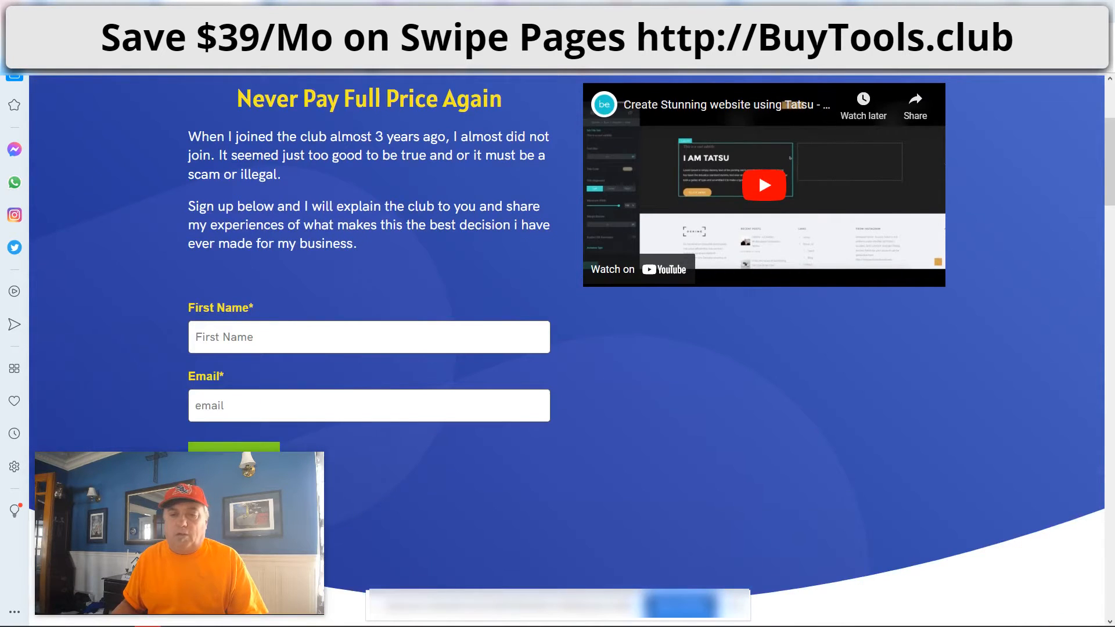
Check the SendFox pricing page briefly, and review the landing page preview from its headline to the club components heading
{"action": "left_click", "coordinate": [749, 6]}
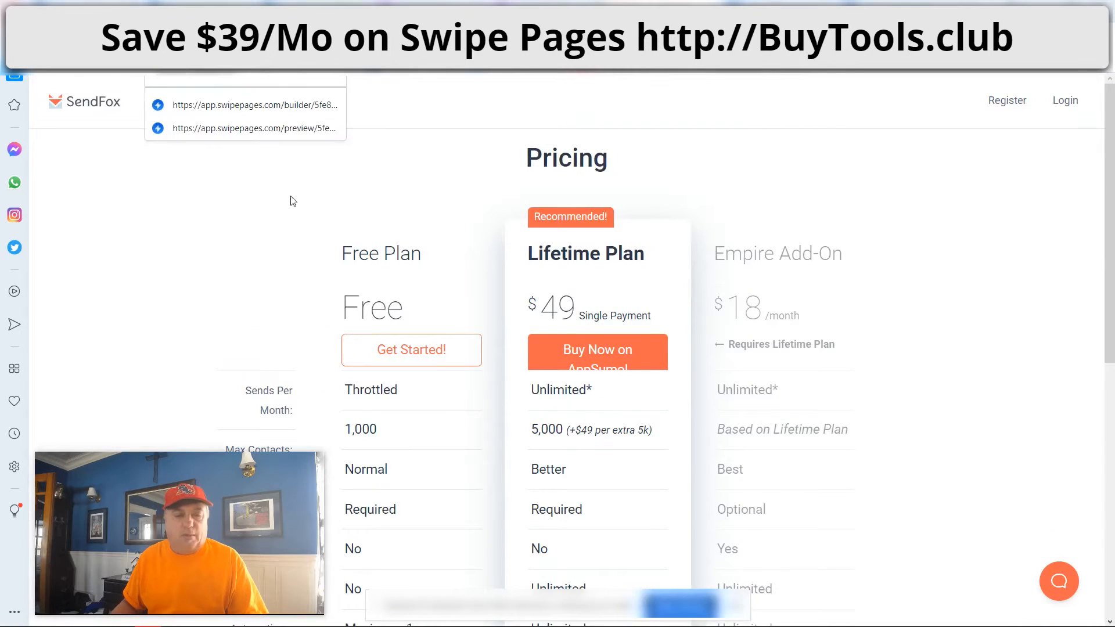
{"action": "left_click", "coordinate": [308, 5]}
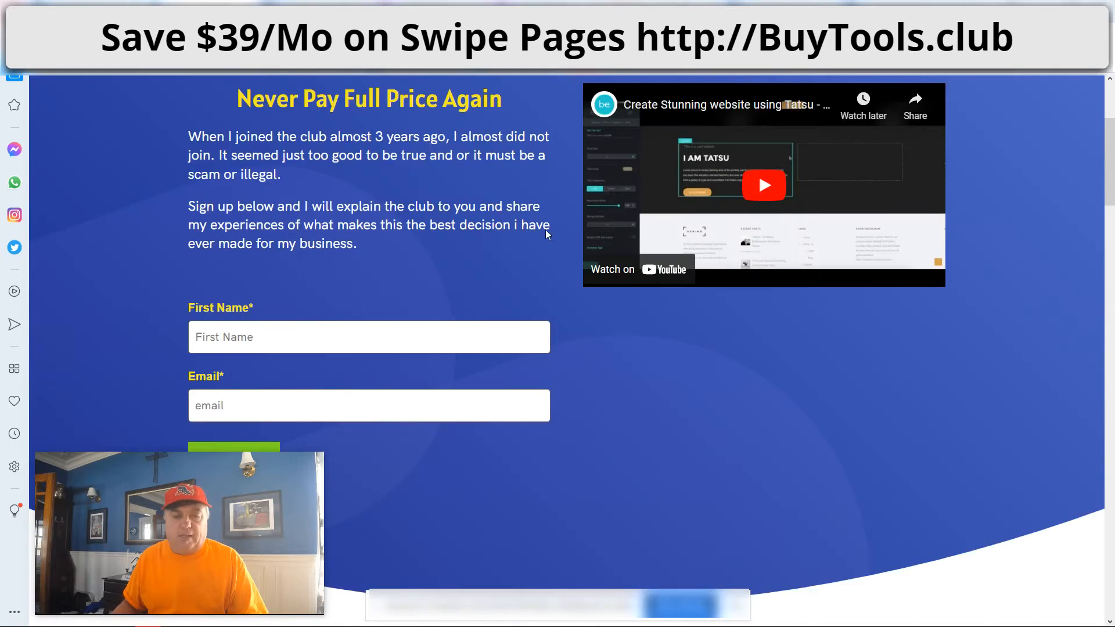
{"action": "scroll", "coordinate": [1011, 379], "scroll_direction": "up", "scroll_amount": 3}
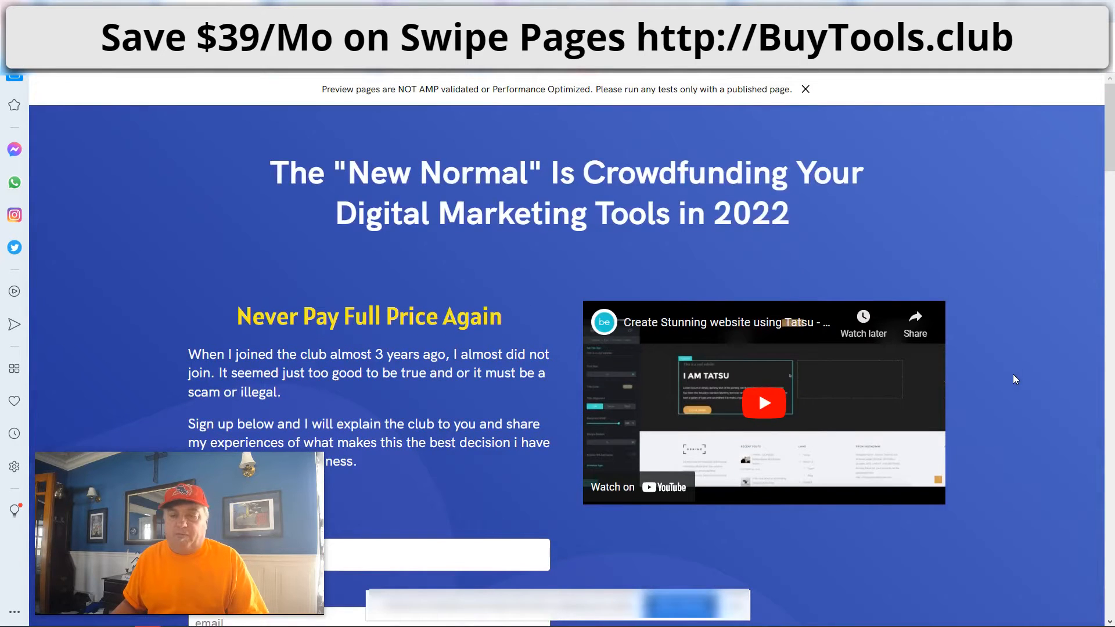
{"action": "scroll", "coordinate": [1012, 380], "scroll_direction": "down", "scroll_amount": 2}
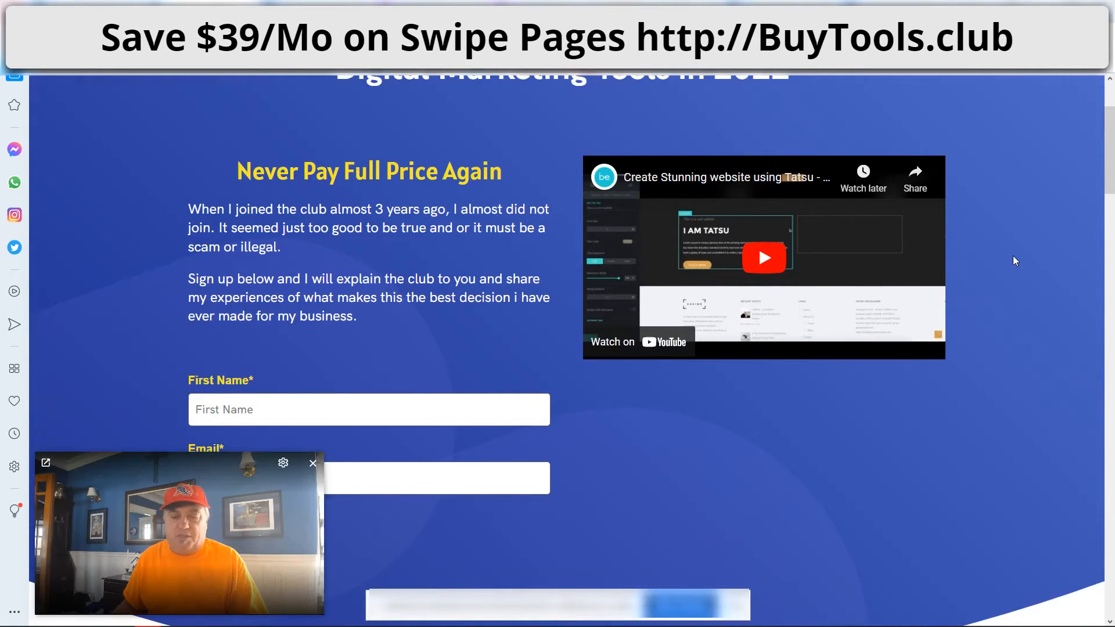
{"action": "scroll", "coordinate": [1030, 303], "scroll_direction": "down", "scroll_amount": 3}
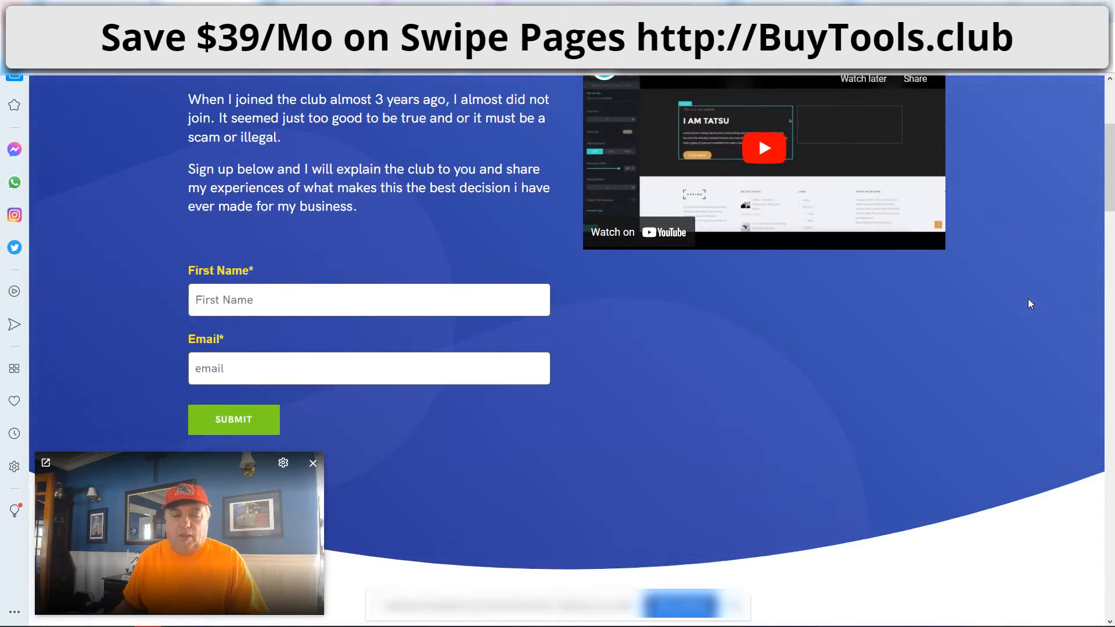
{"action": "scroll", "coordinate": [1030, 303], "scroll_direction": "down", "scroll_amount": 8}
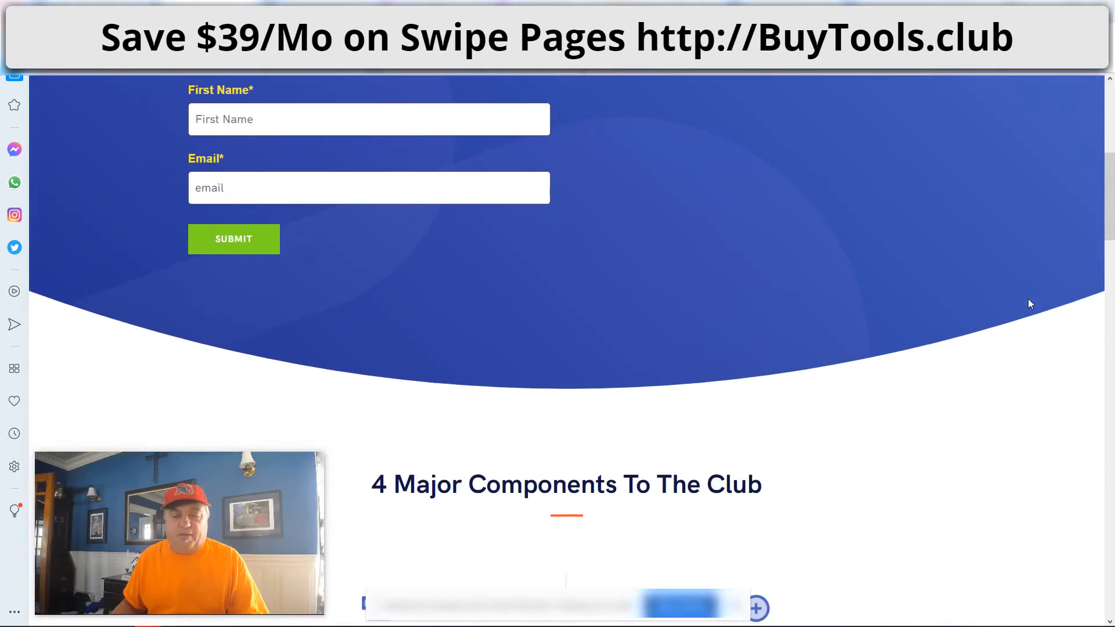
{"action": "scroll", "coordinate": [1029, 303], "scroll_direction": "up", "scroll_amount": 10}
{"action": "scroll", "coordinate": [1030, 303], "scroll_direction": "down", "scroll_amount": 7}
{"action": "scroll", "coordinate": [1029, 303], "scroll_direction": "up", "scroll_amount": 4}
{"action": "scroll", "coordinate": [1030, 303], "scroll_direction": "up", "scroll_amount": 7}
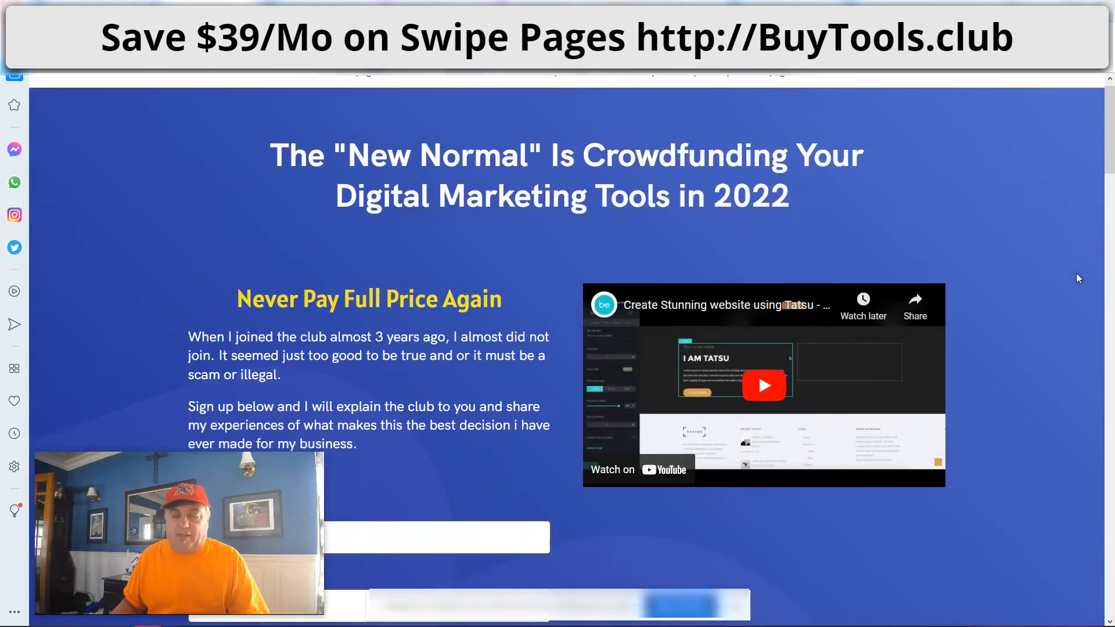
Look over the landing page preview from the headline to the rewards section, and return to the headline
{"action": "scroll", "coordinate": [967, 267], "scroll_direction": "down", "scroll_amount": 10}
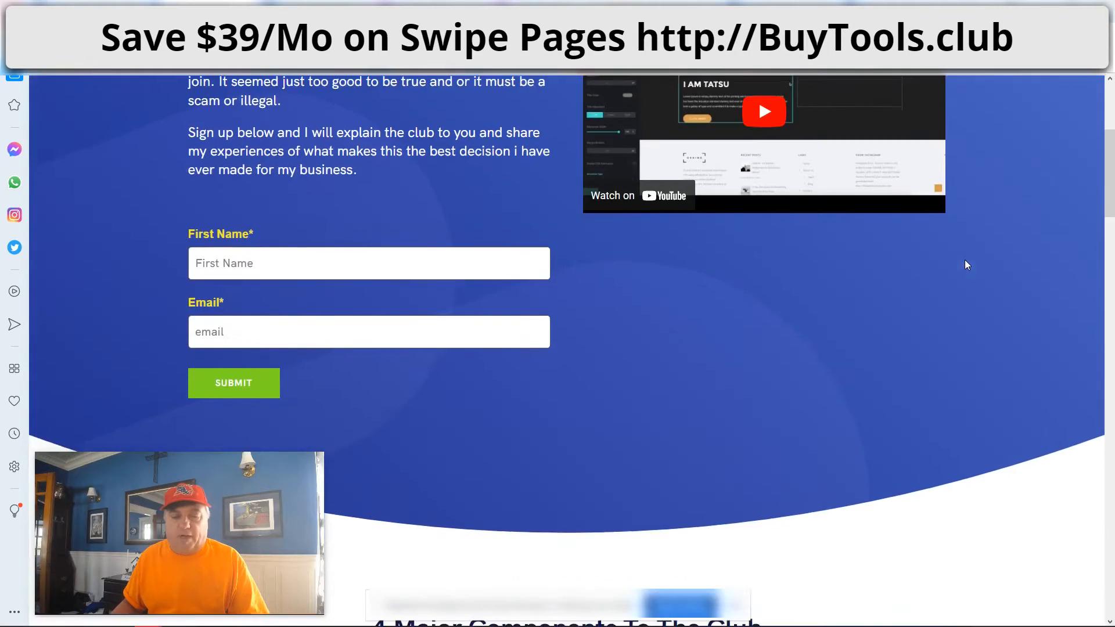
{"action": "scroll", "coordinate": [966, 265], "scroll_direction": "down", "scroll_amount": 15}
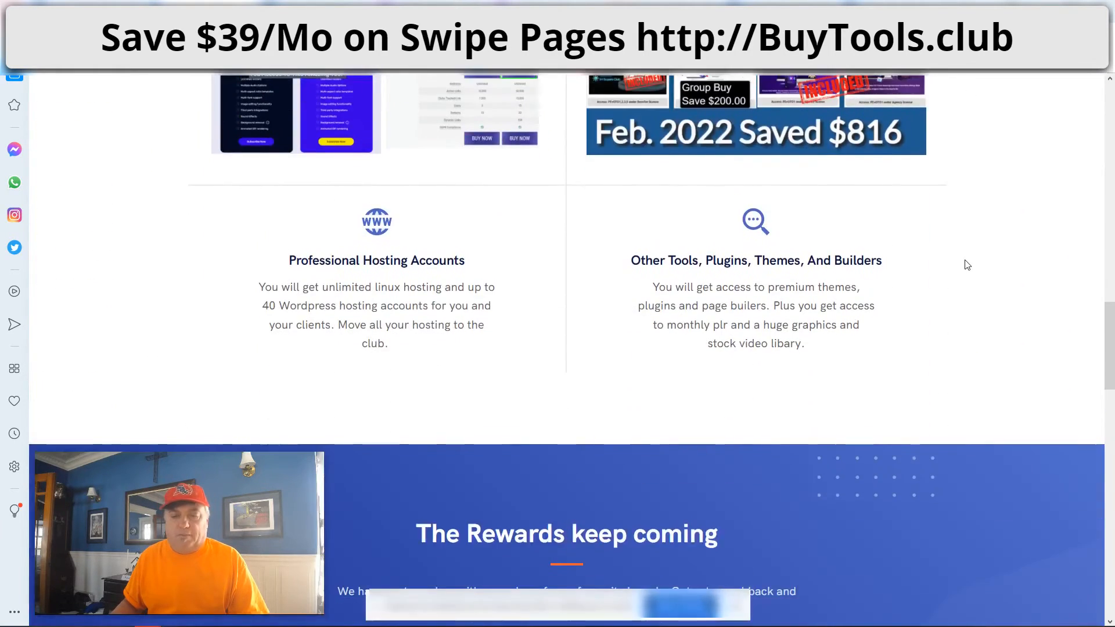
{"action": "scroll", "coordinate": [966, 265], "scroll_direction": "up", "scroll_amount": 20}
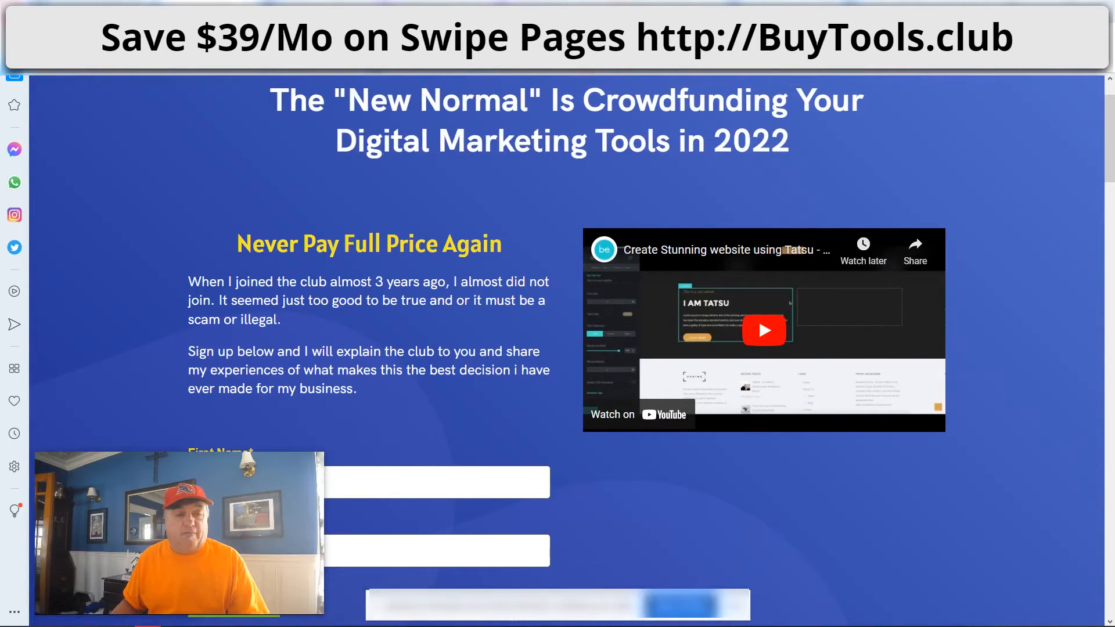
Switch to the Swipe Pages editor and select the main headline to examine its heading settings
{"action": "left_click", "coordinate": [116, 8]}
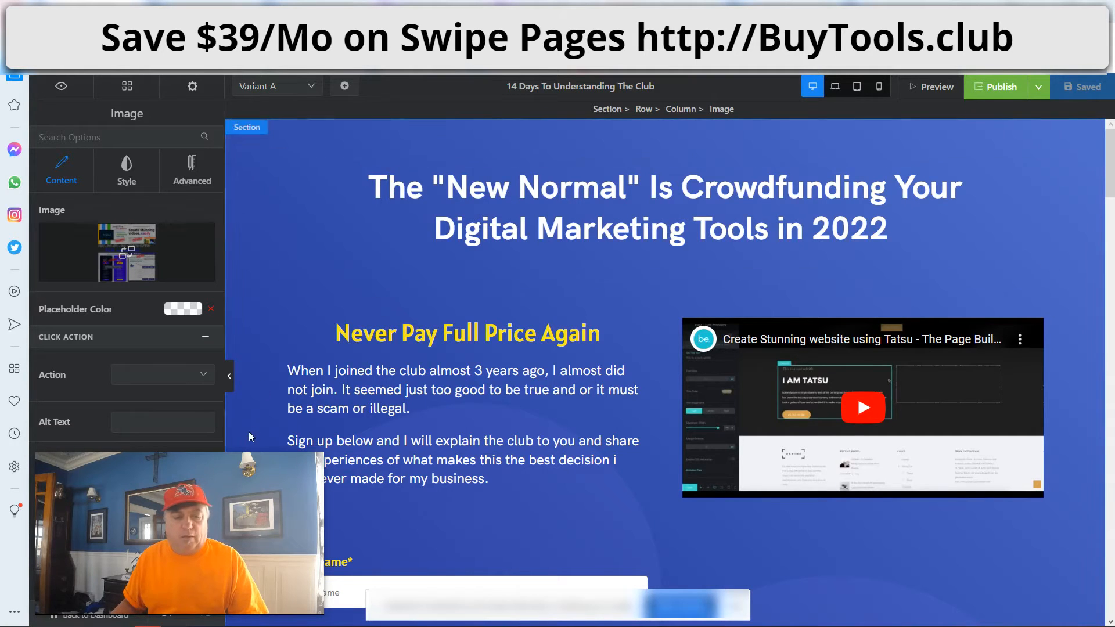
{"action": "left_click_drag", "start_coordinate": [179, 471], "coordinate": [904, 430]}
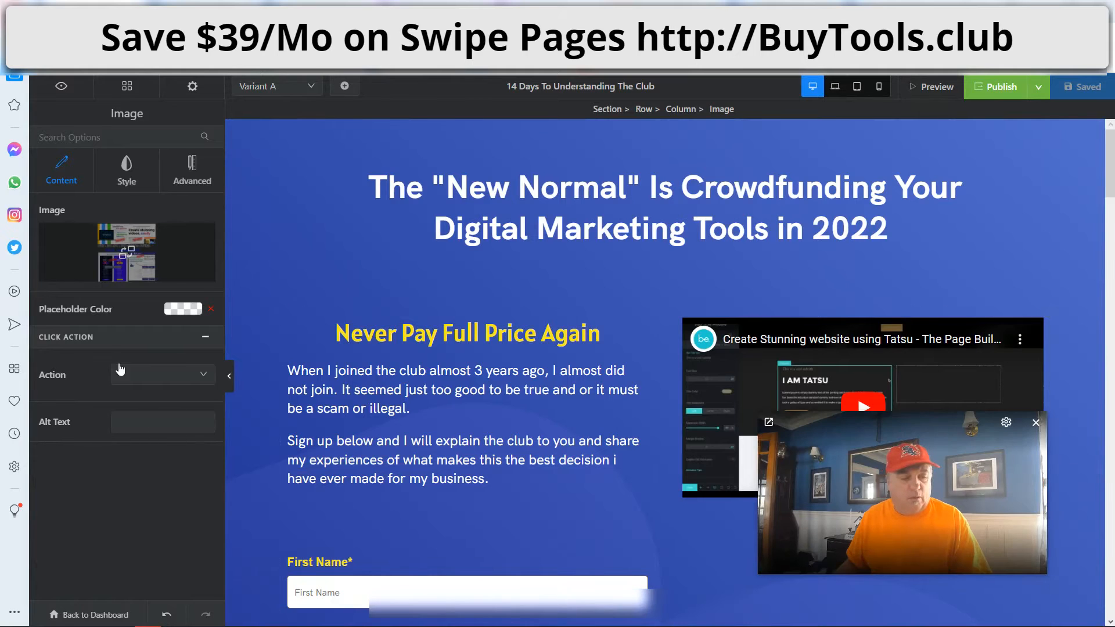
{"action": "left_click", "coordinate": [473, 195]}
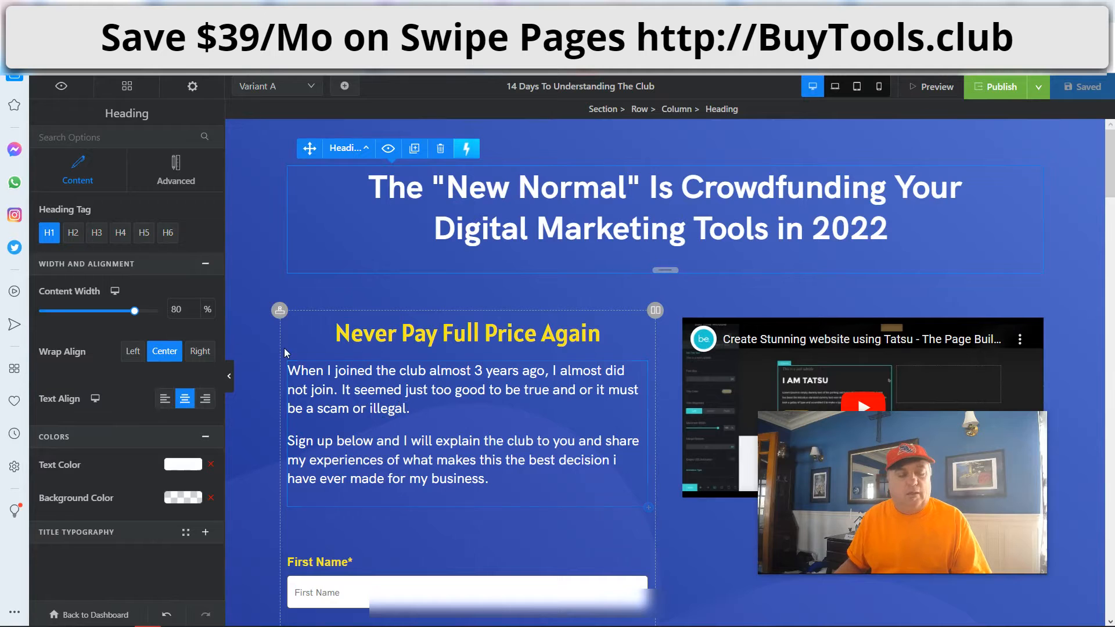
Insert a single-column row above the "4 Major Components To The Club" heading and open the module list for its column
{"action": "scroll", "coordinate": [679, 340], "scroll_direction": "down", "scroll_amount": 9}
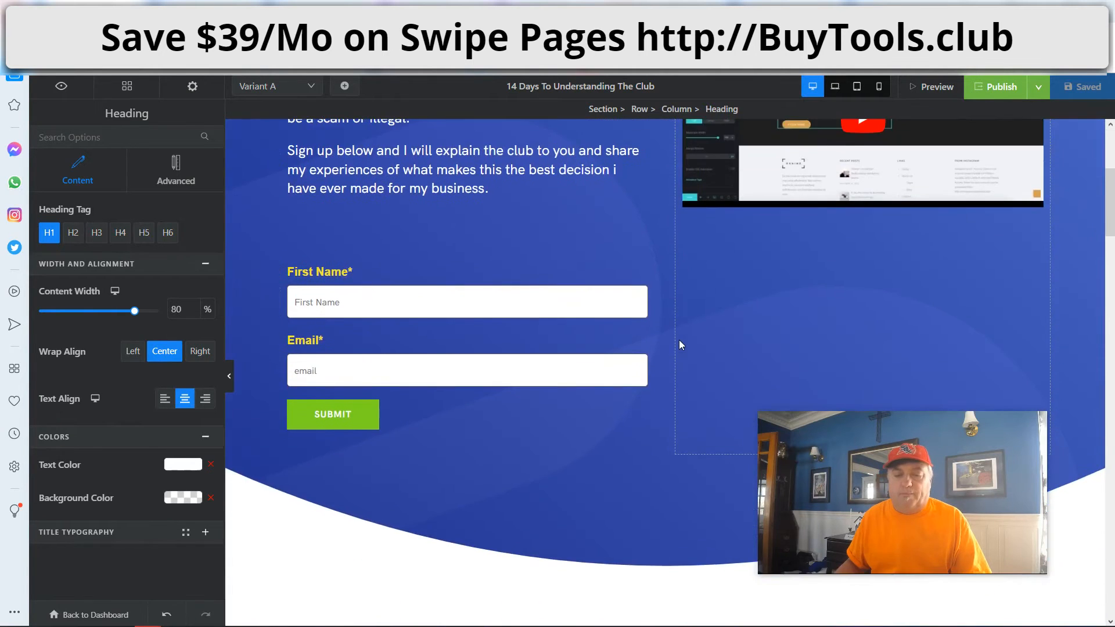
{"action": "scroll", "coordinate": [522, 325], "scroll_direction": "down", "scroll_amount": 1}
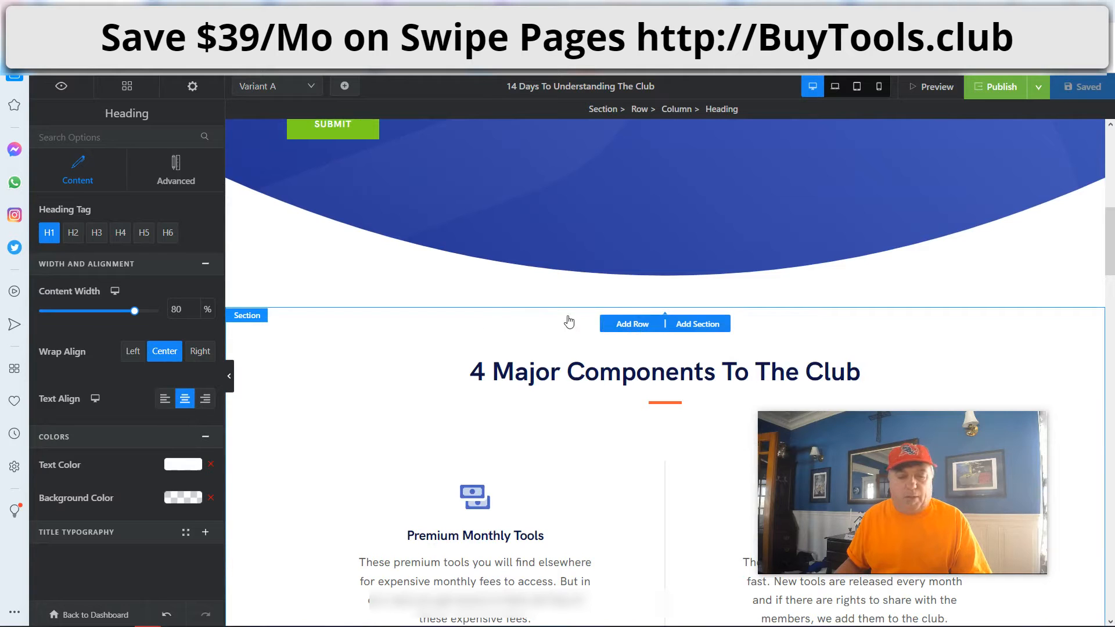
{"action": "left_click", "coordinate": [633, 324]}
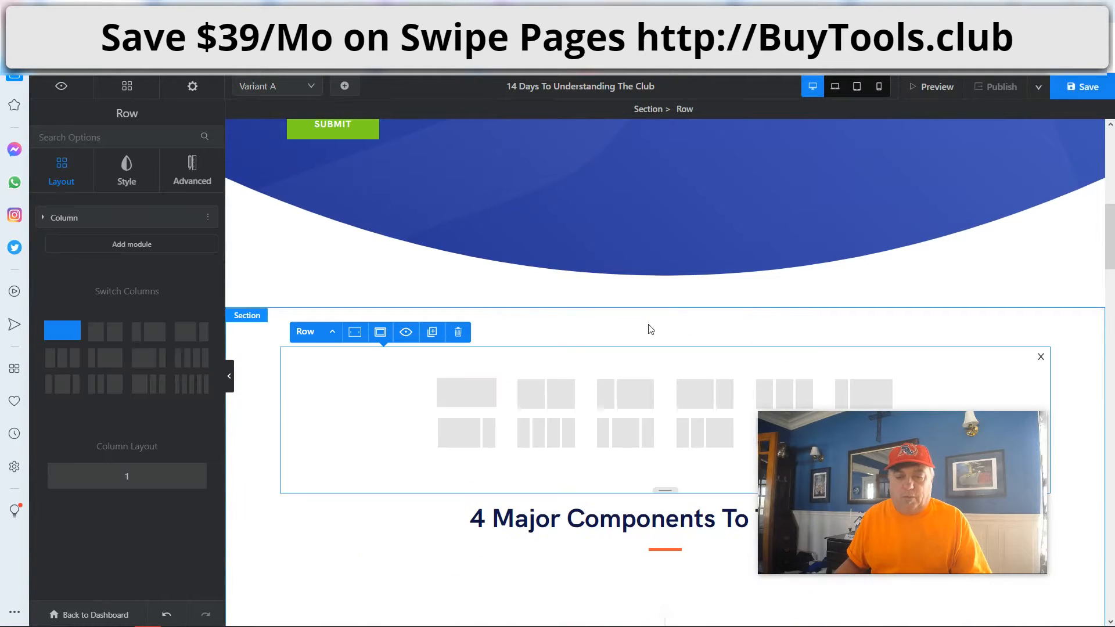
{"action": "left_click", "coordinate": [476, 402]}
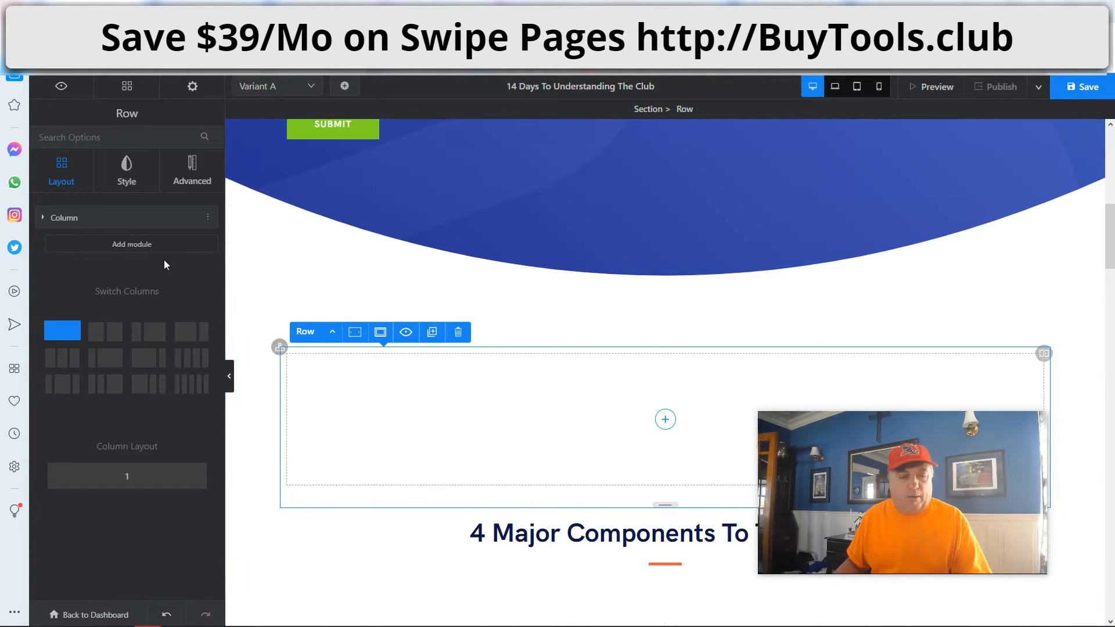
{"action": "left_click", "coordinate": [666, 421]}
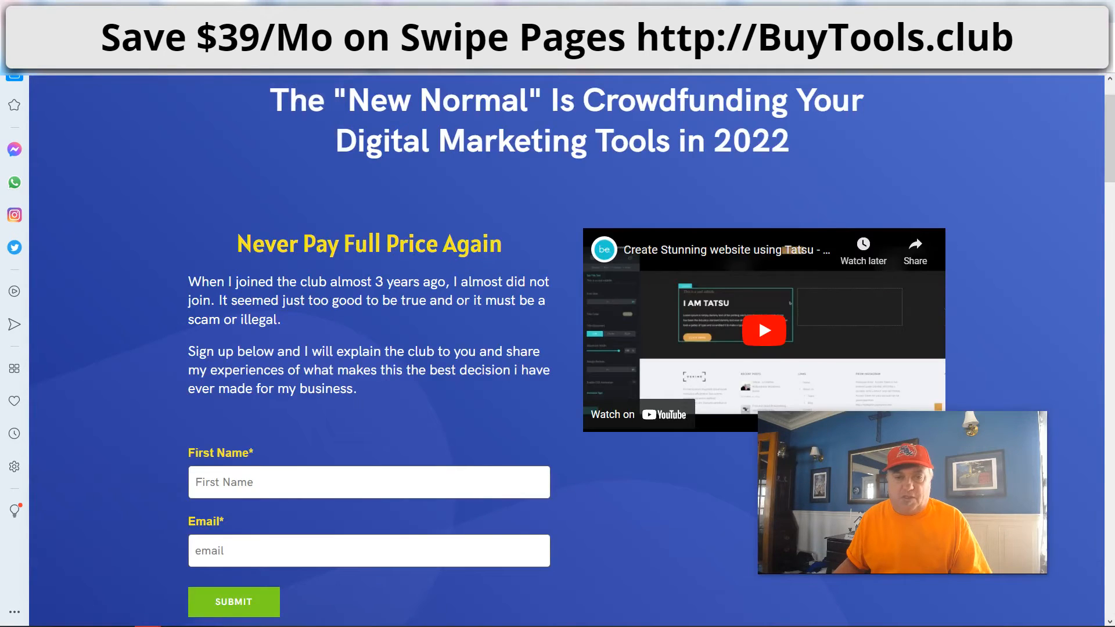
Switch to the landing page preview and review the sign-up form and the Premium Monthly Tools and New Releases images
{"action": "scroll", "coordinate": [337, 255], "scroll_direction": "down", "scroll_amount": 10}
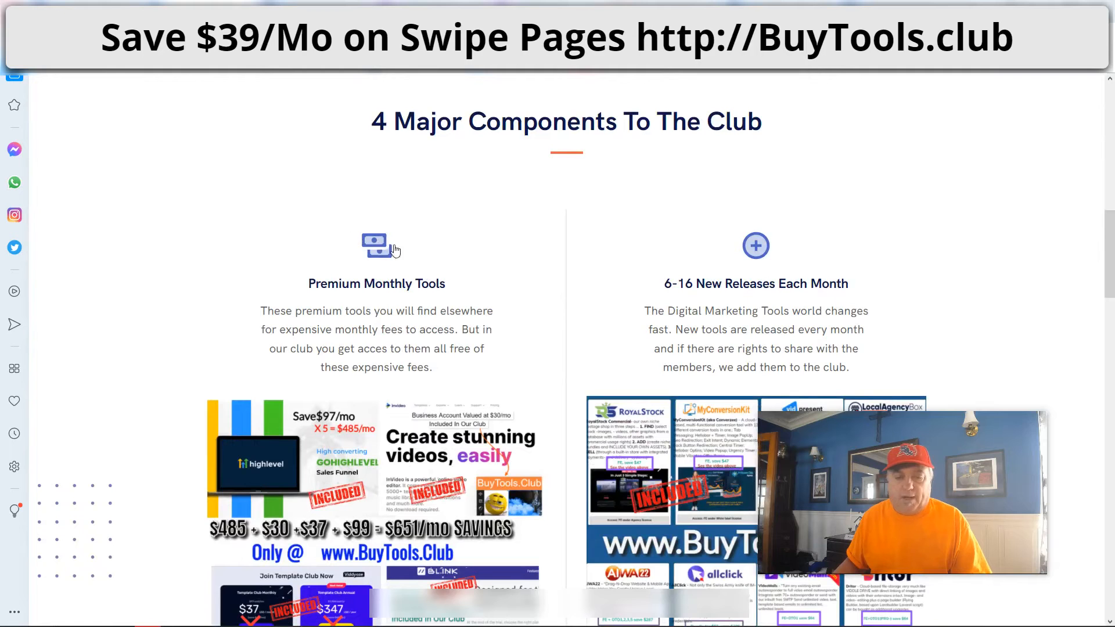
{"action": "scroll", "coordinate": [661, 290], "scroll_direction": "up", "scroll_amount": 7}
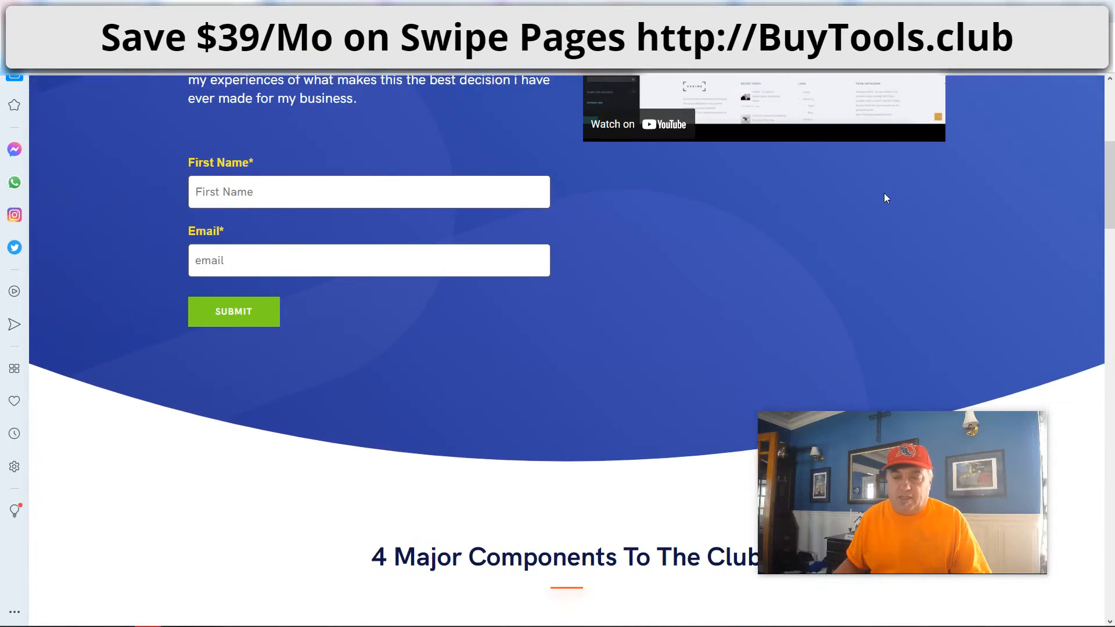
{"action": "scroll", "coordinate": [781, 275], "scroll_direction": "down", "scroll_amount": 11}
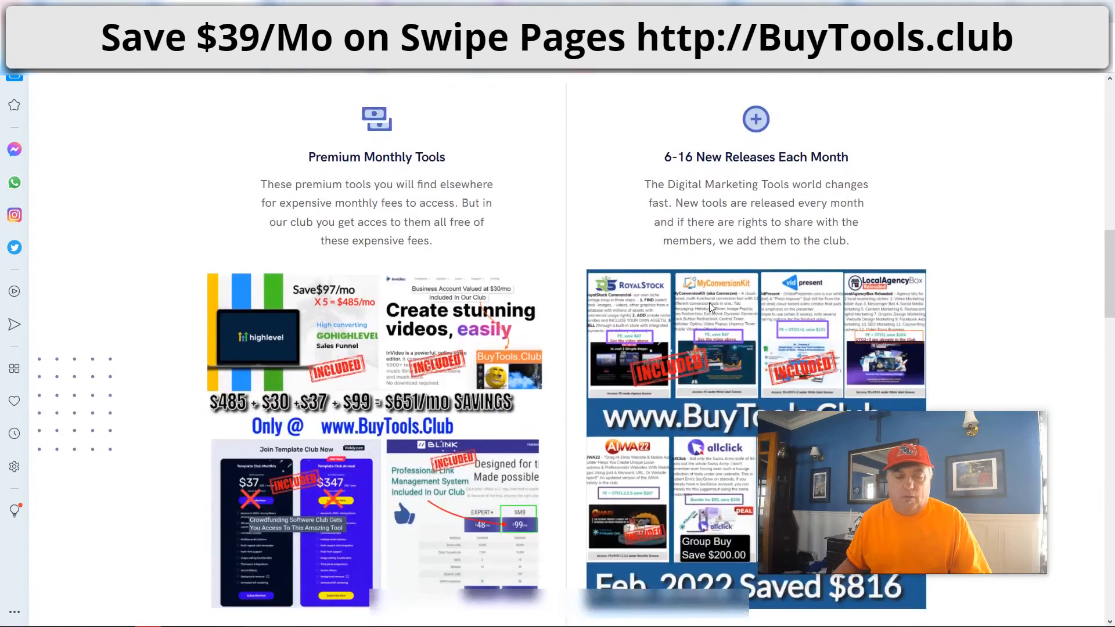
{"action": "scroll", "coordinate": [709, 302], "scroll_direction": "up", "scroll_amount": 6}
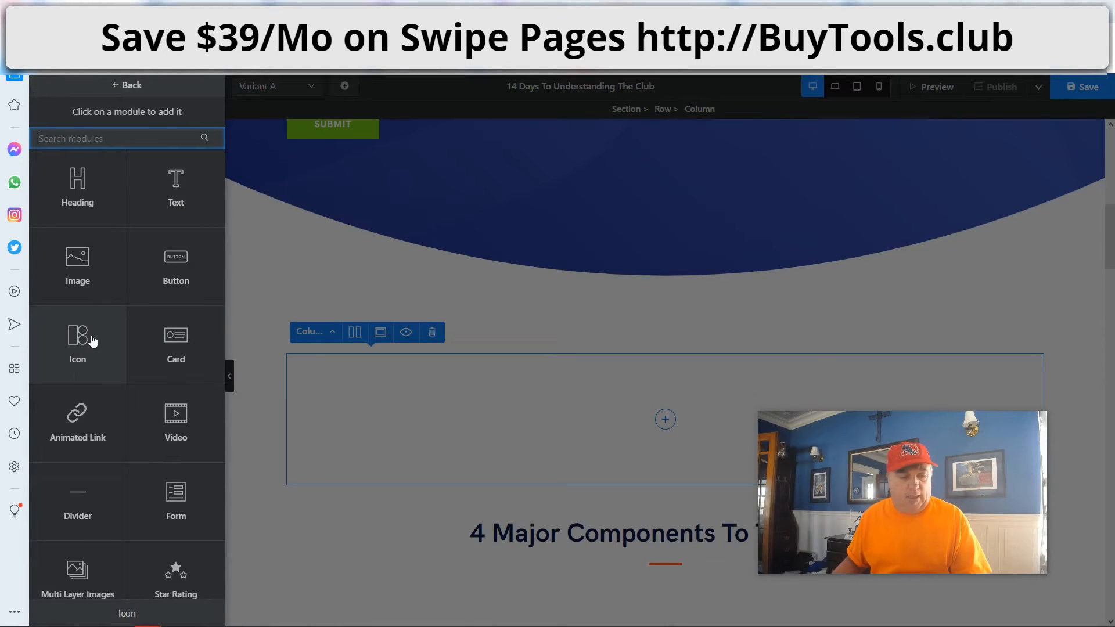
Return to the editor and add a Video module to the empty single-column row
{"action": "scroll", "coordinate": [97, 375], "scroll_direction": "down", "scroll_amount": 1}
{"action": "scroll", "coordinate": [96, 375], "scroll_direction": "down", "scroll_amount": 1}
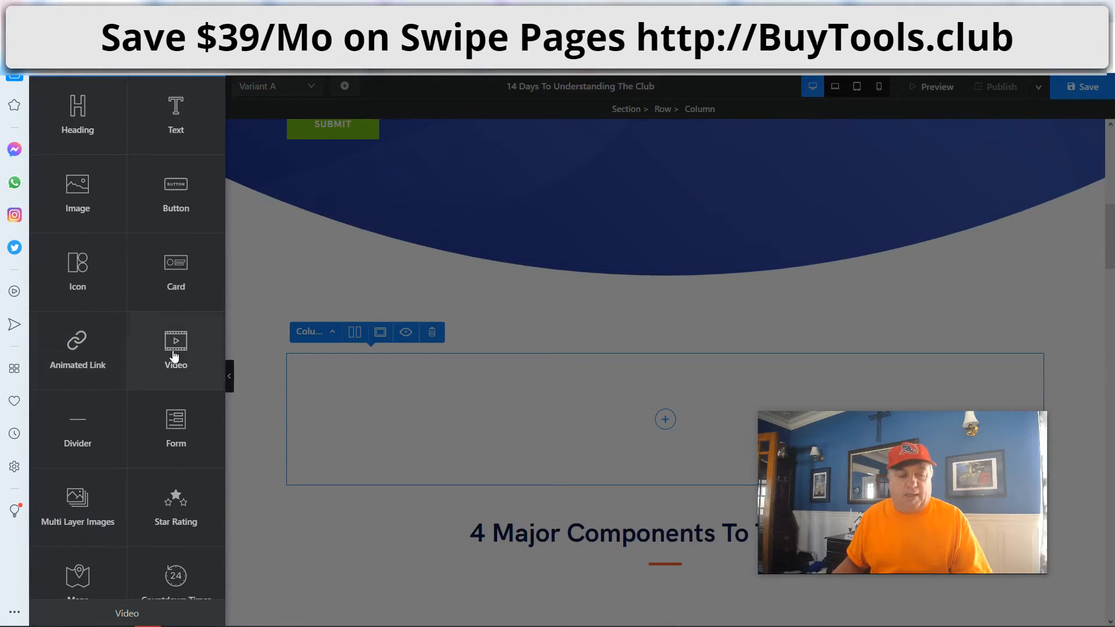
{"action": "scroll", "coordinate": [174, 356], "scroll_direction": "down", "scroll_amount": 1}
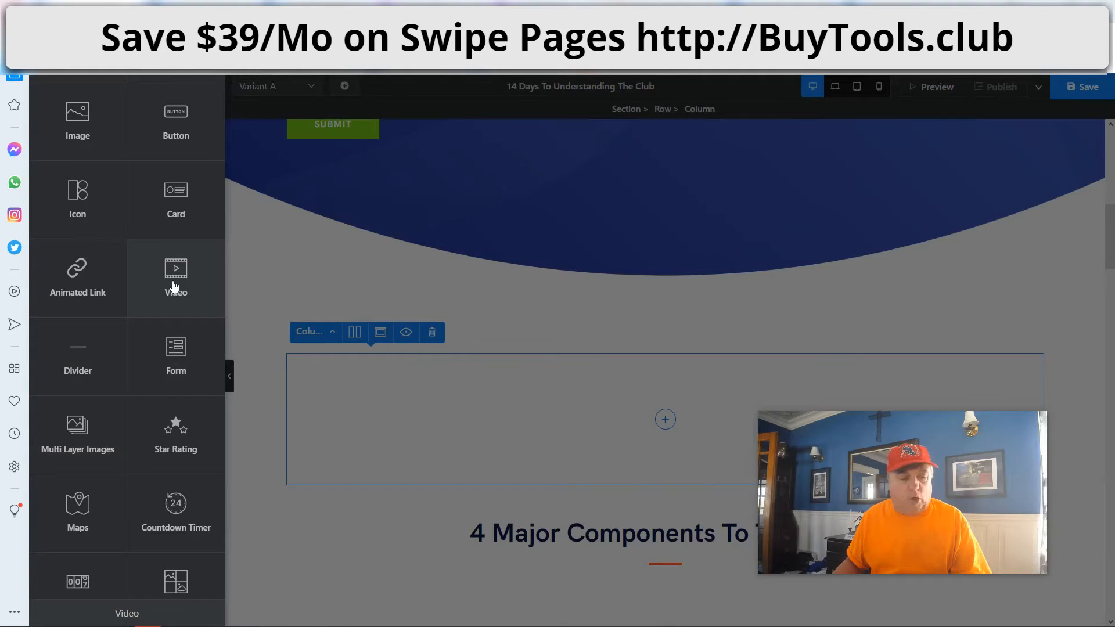
{"action": "scroll", "coordinate": [167, 400], "scroll_direction": "down", "scroll_amount": 1}
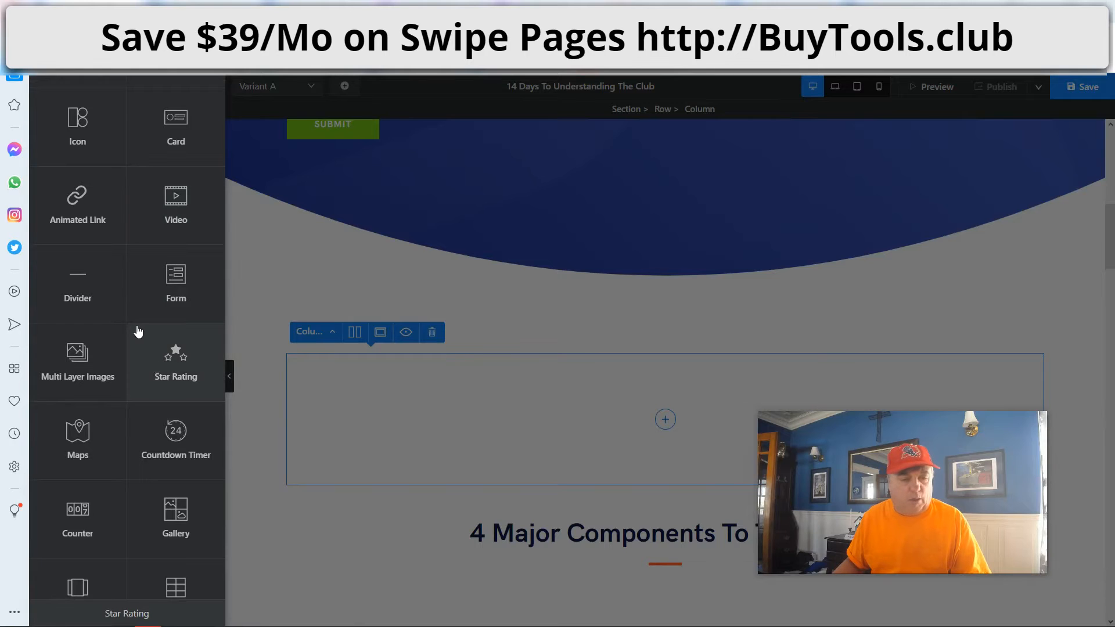
{"action": "left_click_drag", "start_coordinate": [166, 205], "coordinate": [483, 347]}
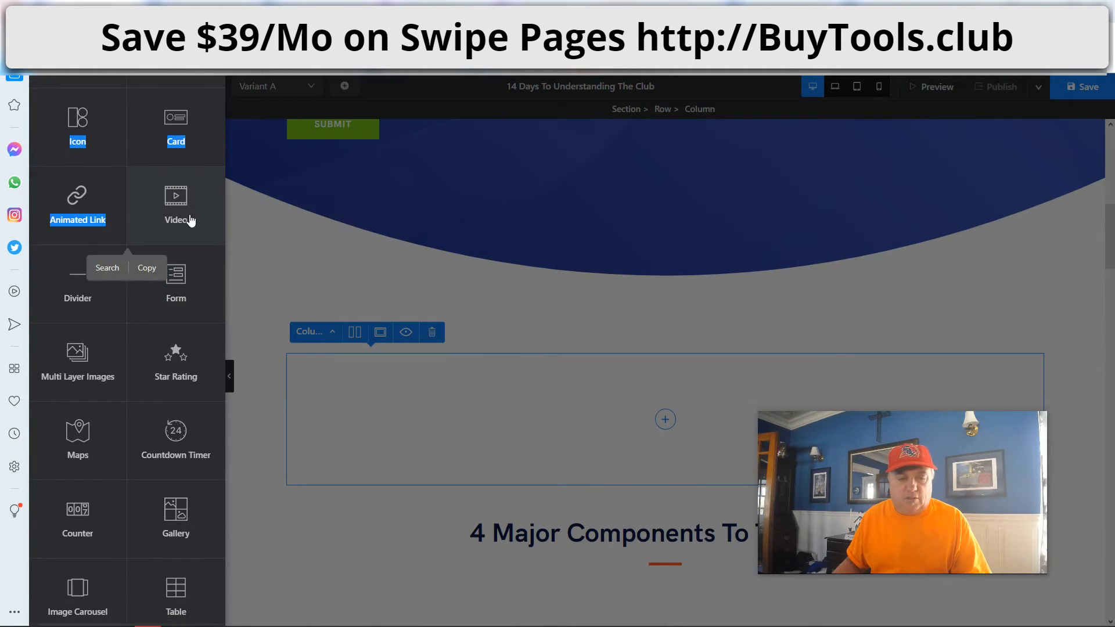
{"action": "left_click", "coordinate": [185, 216]}
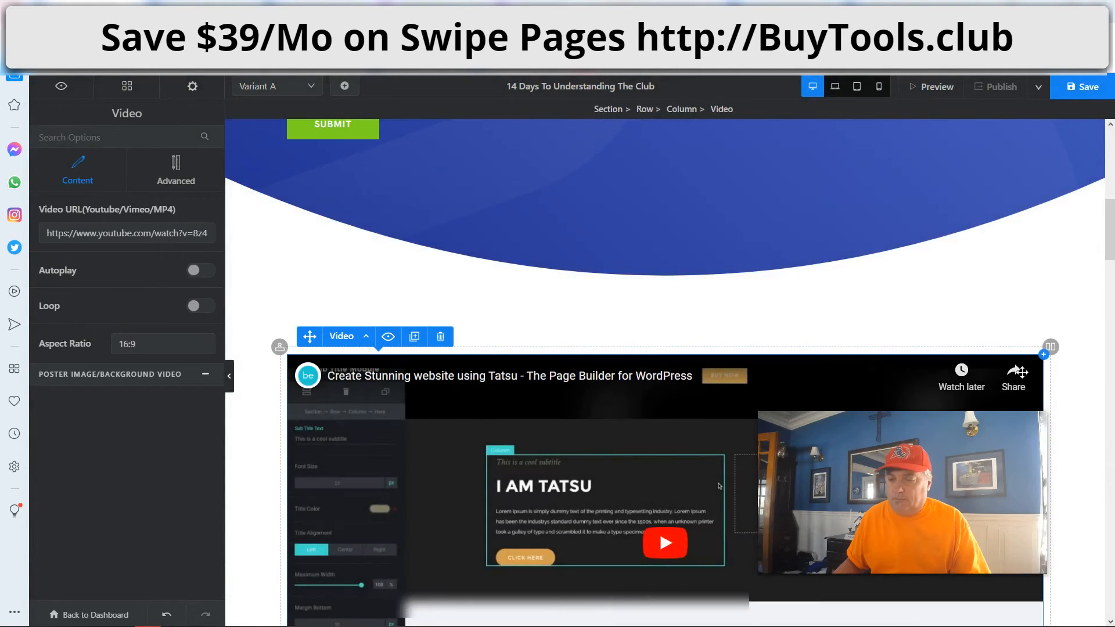
Look over the inserted video and examine its Advanced settings, including Border and Shadow
{"action": "scroll", "coordinate": [851, 346], "scroll_direction": "down", "scroll_amount": 3}
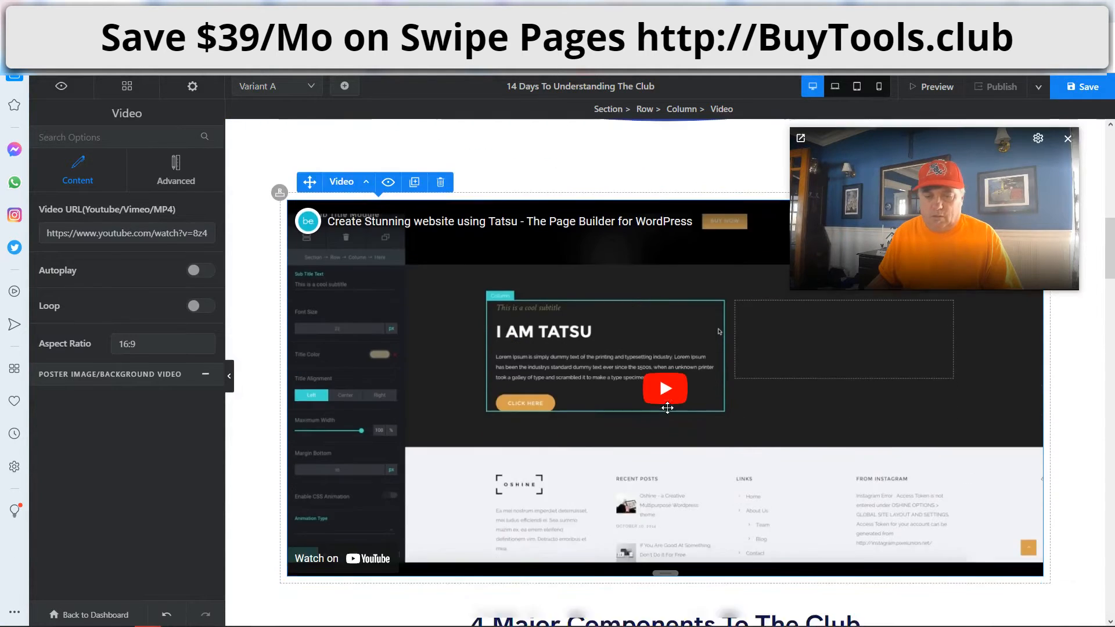
{"action": "scroll", "coordinate": [669, 402], "scroll_direction": "up", "scroll_amount": 2}
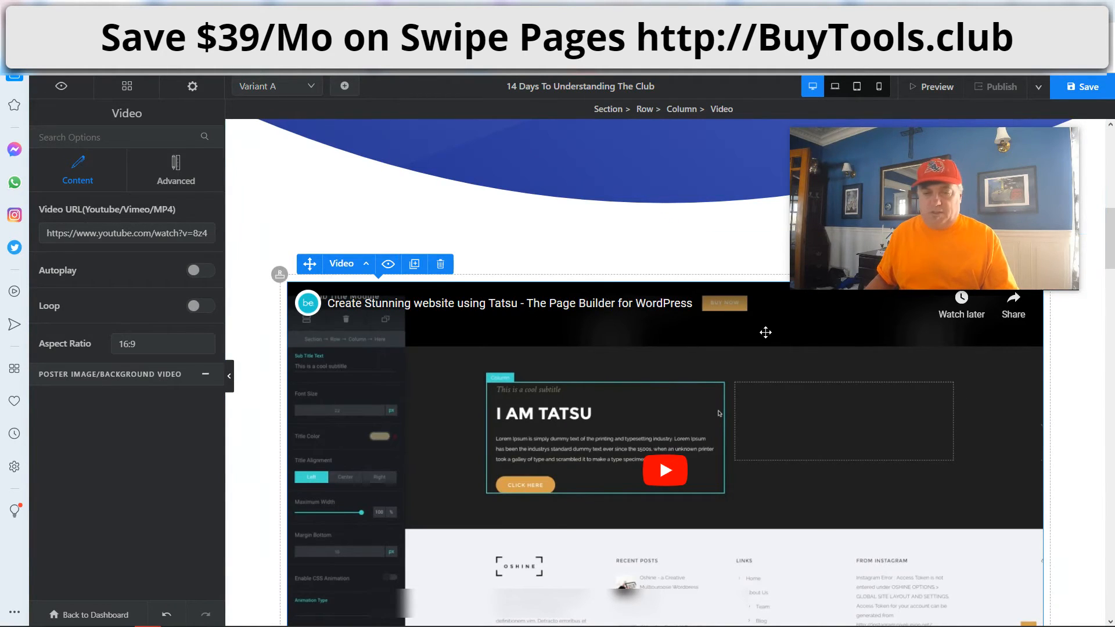
{"action": "left_click_drag", "start_coordinate": [984, 196], "coordinate": [248, 513]}
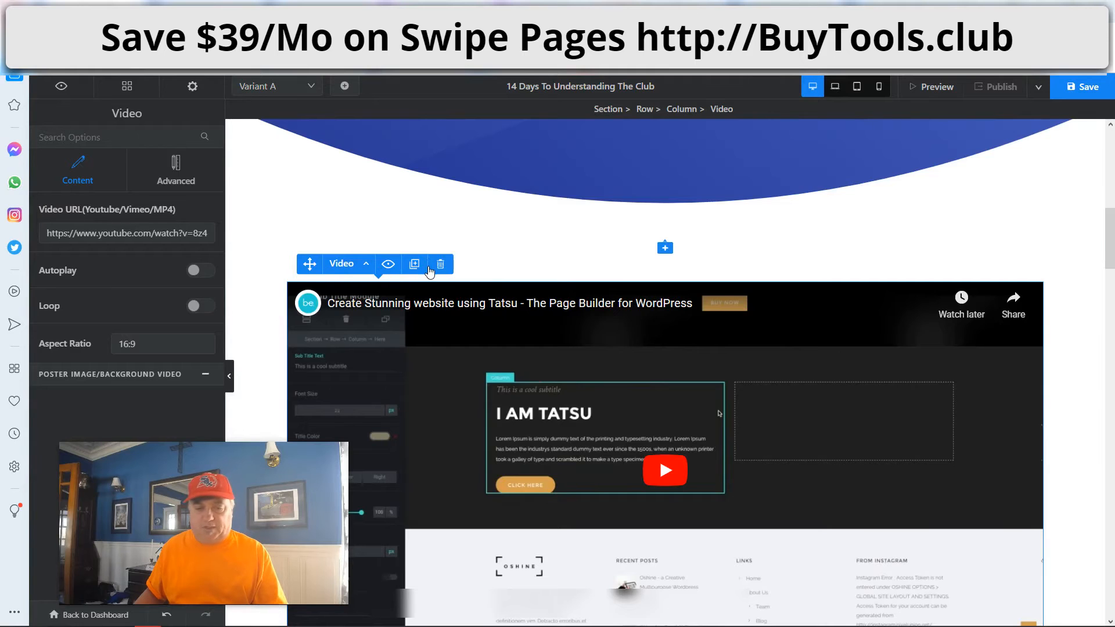
{"action": "left_click", "coordinate": [176, 168]}
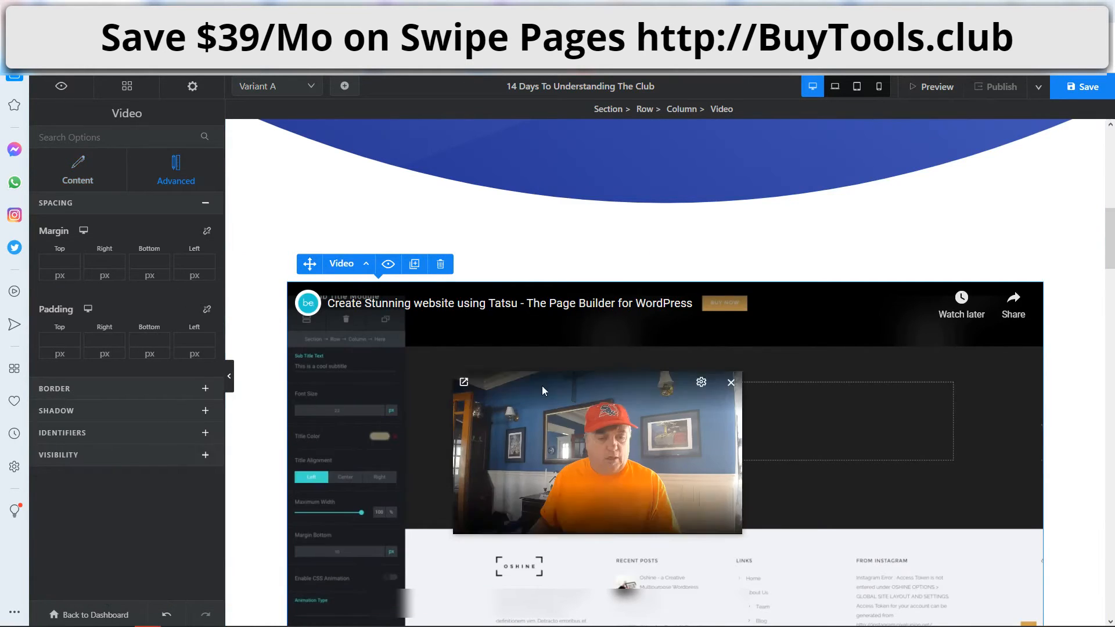
{"action": "left_click", "coordinate": [194, 392]}
{"action": "left_click", "coordinate": [194, 397]}
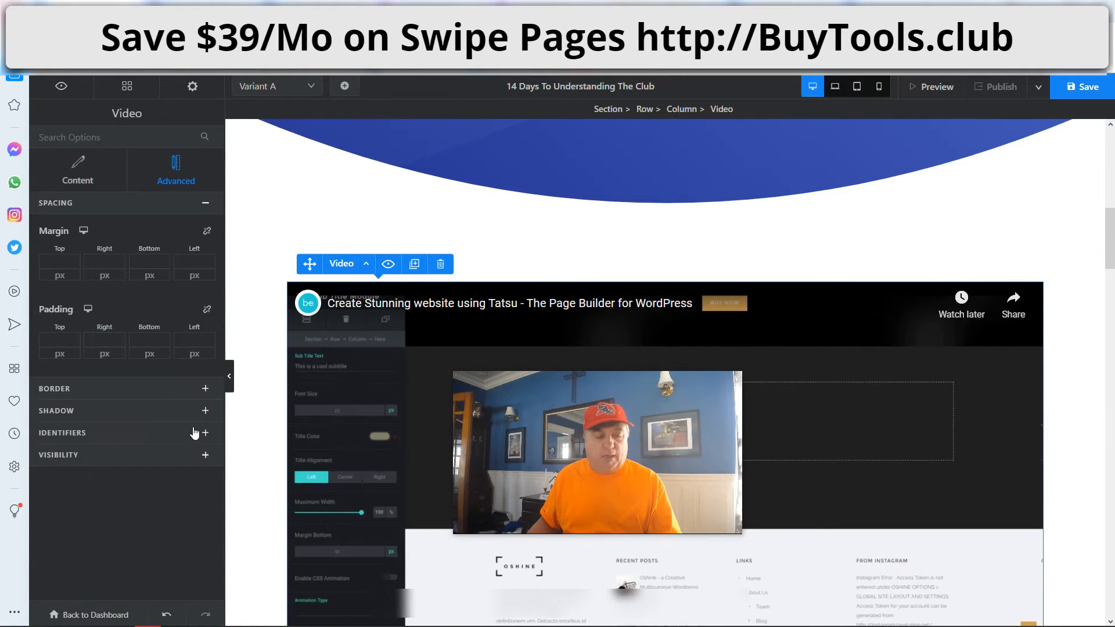
{"action": "left_click", "coordinate": [196, 411]}
{"action": "left_click", "coordinate": [197, 411]}
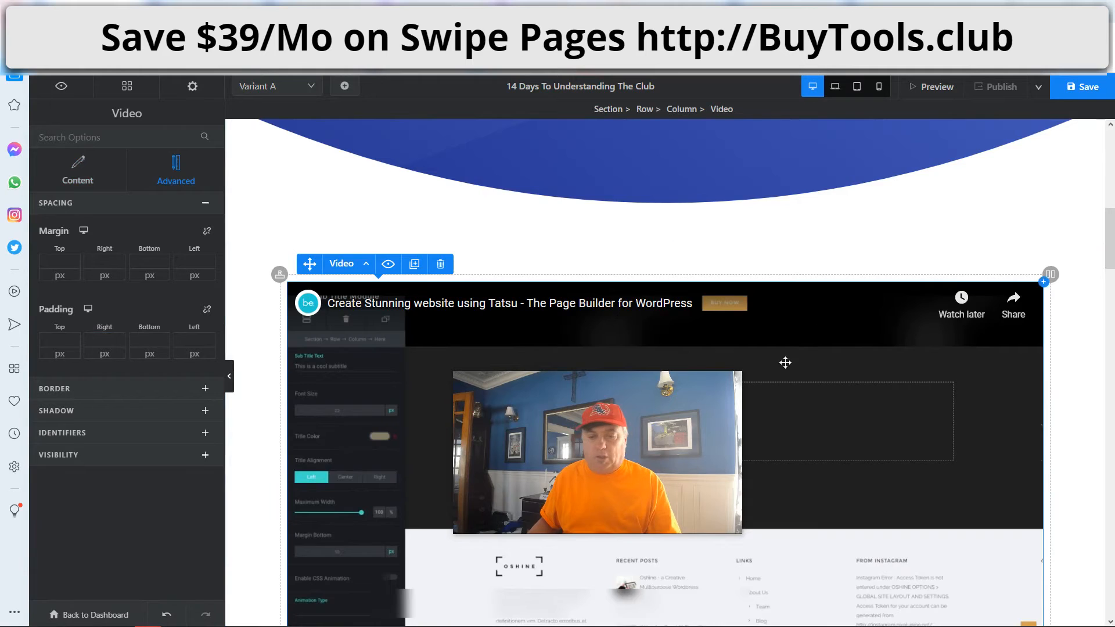
Delete the Video module from the row above the club components heading
{"action": "scroll", "coordinate": [786, 363], "scroll_direction": "up", "scroll_amount": 3}
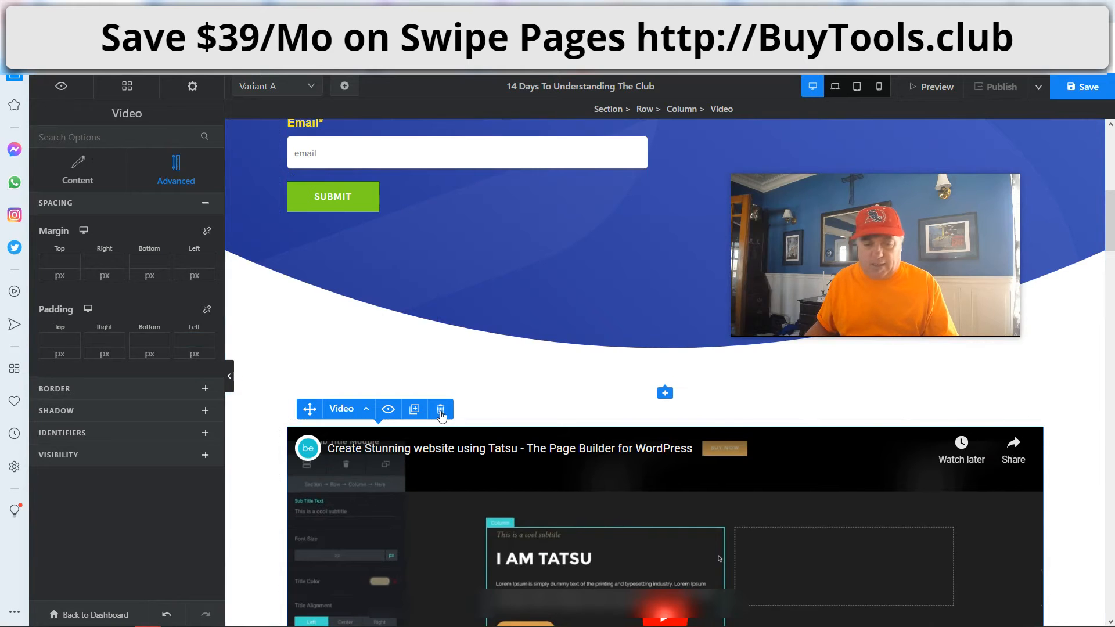
{"action": "left_click", "coordinate": [441, 410]}
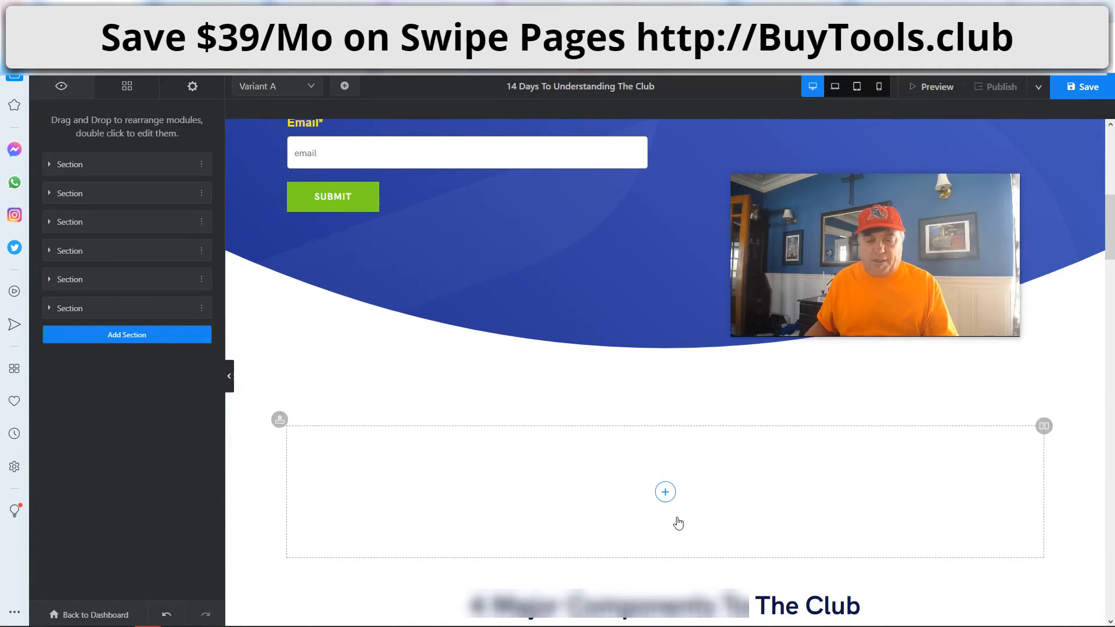
Open the module list for the empty column and browse the available modules down to Gallery, Image Carousel and Accordion Toggles
{"action": "left_click", "coordinate": [666, 492]}
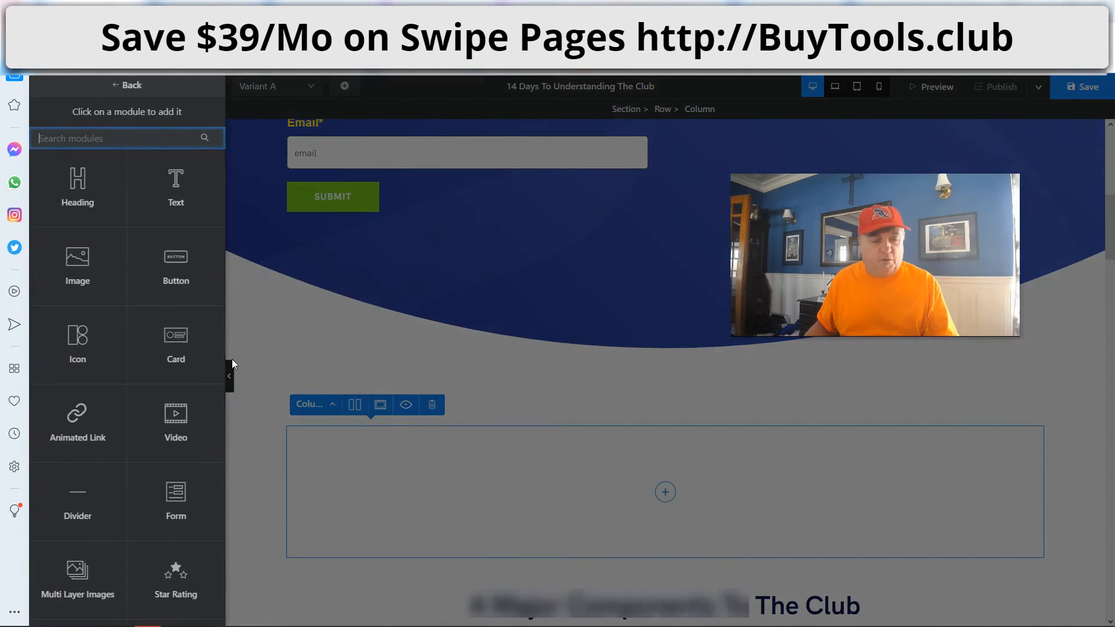
{"action": "scroll", "coordinate": [110, 314], "scroll_direction": "down", "scroll_amount": 5}
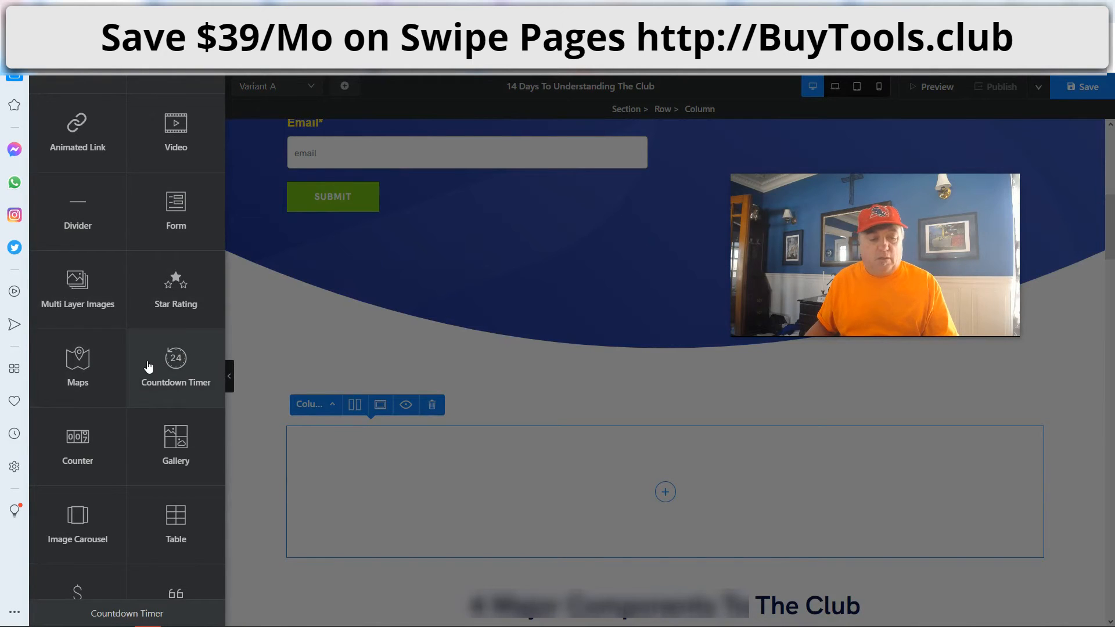
{"action": "scroll", "coordinate": [139, 358], "scroll_direction": "down", "scroll_amount": 2}
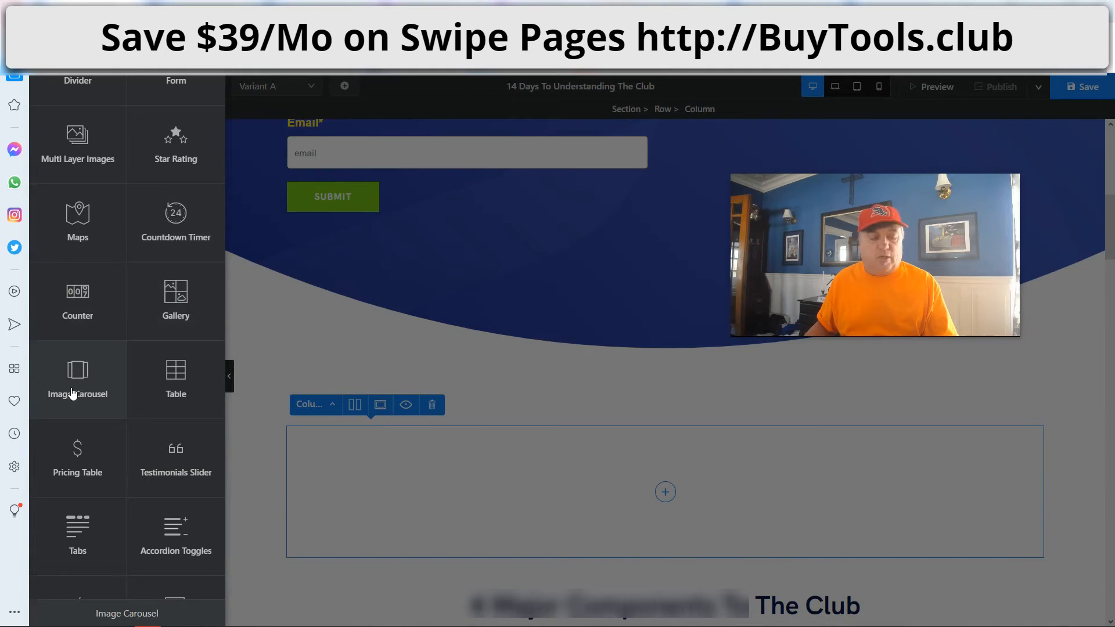
{"action": "scroll", "coordinate": [144, 385], "scroll_direction": "down", "scroll_amount": 1}
{"action": "scroll", "coordinate": [172, 374], "scroll_direction": "up", "scroll_amount": 1}
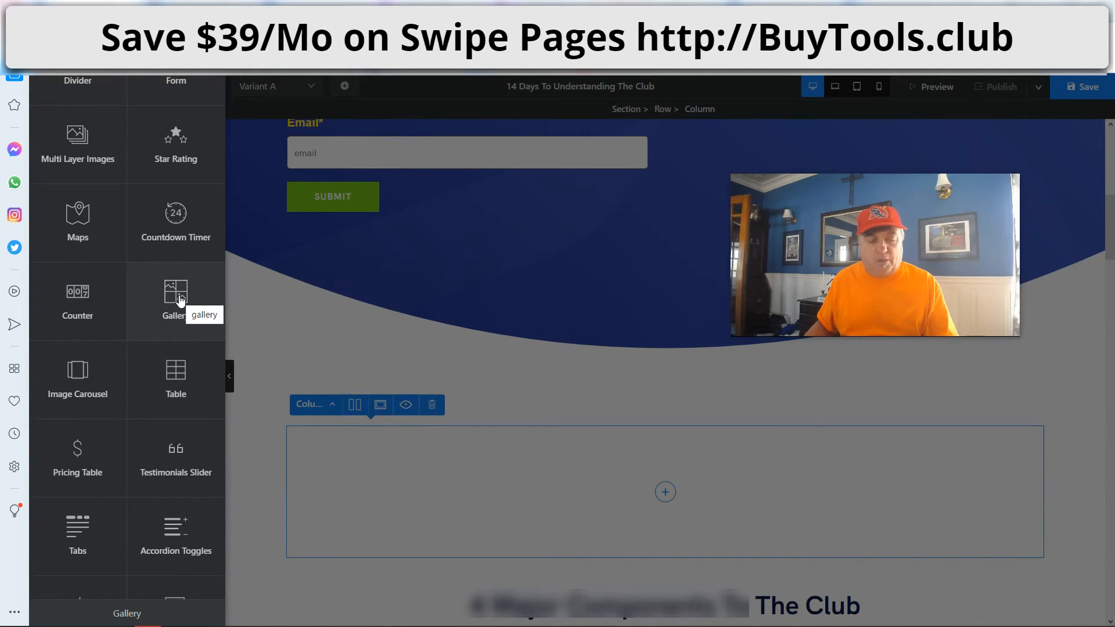
Switch to the page preview and inspect the image gallery under Premium Monthly Tools
{"action": "scroll", "coordinate": [179, 299], "scroll_direction": "down", "scroll_amount": 2}
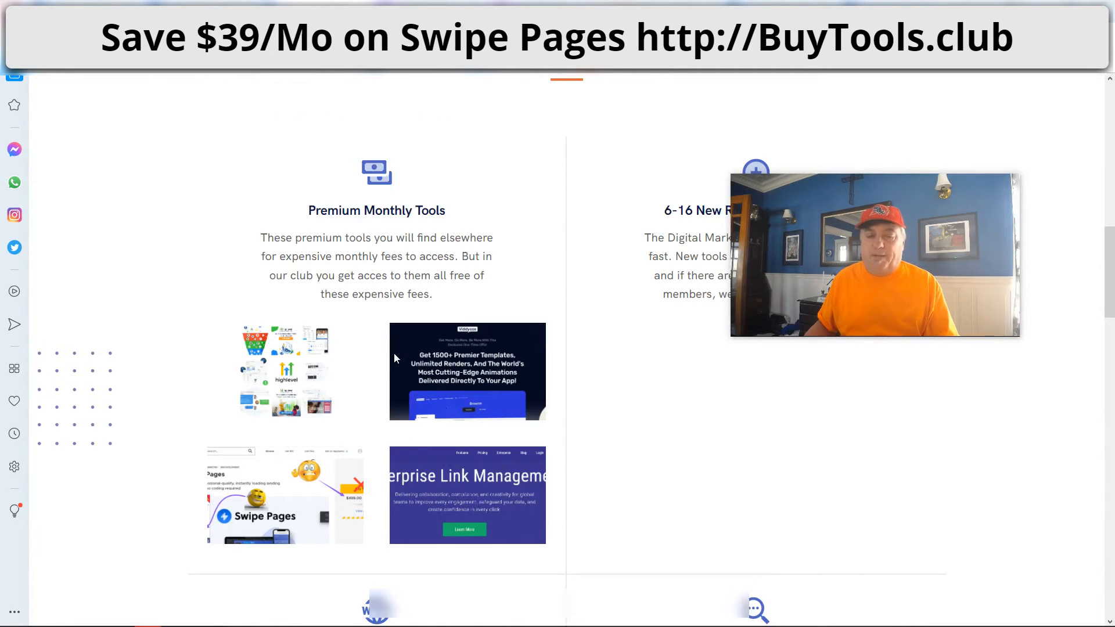
{"action": "scroll", "coordinate": [440, 381], "scroll_direction": "up", "scroll_amount": 2}
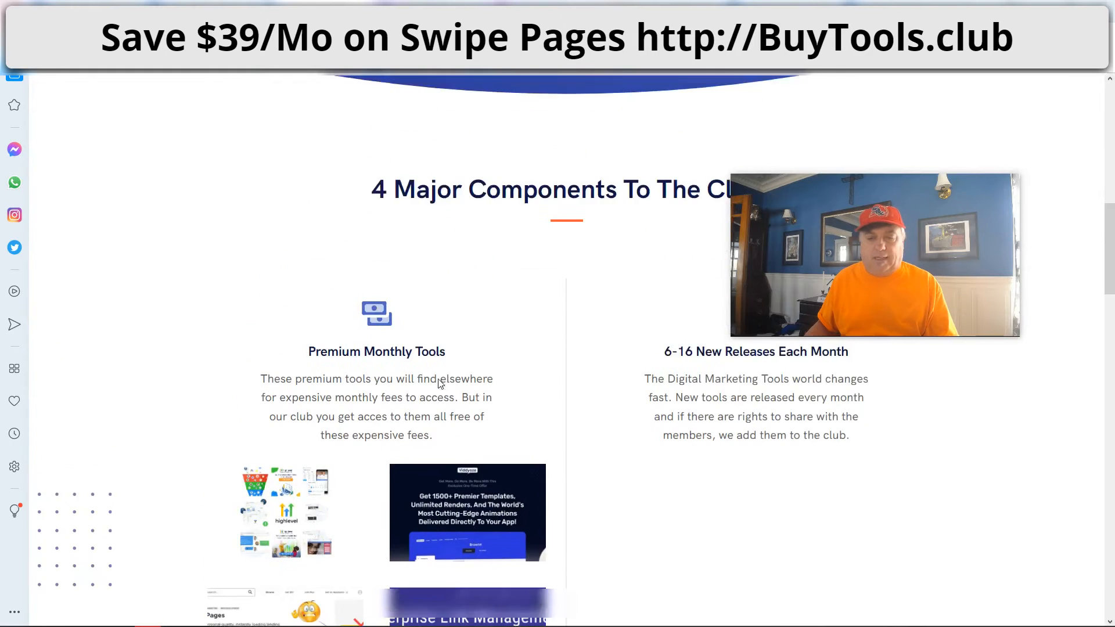
{"action": "scroll", "coordinate": [331, 254], "scroll_direction": "down", "scroll_amount": 3}
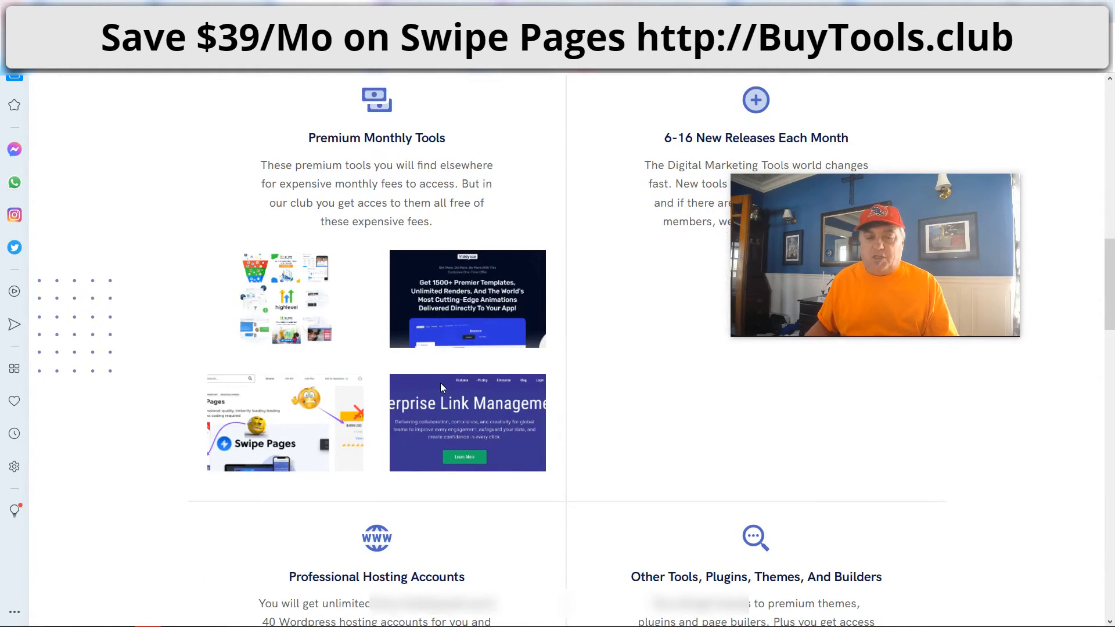
Examine the Premium Monthly Tools and 6-16 New Releases collages in the page preview, and the source graphic open in Grafikky
{"action": "scroll", "coordinate": [441, 386], "scroll_direction": "up", "scroll_amount": 5}
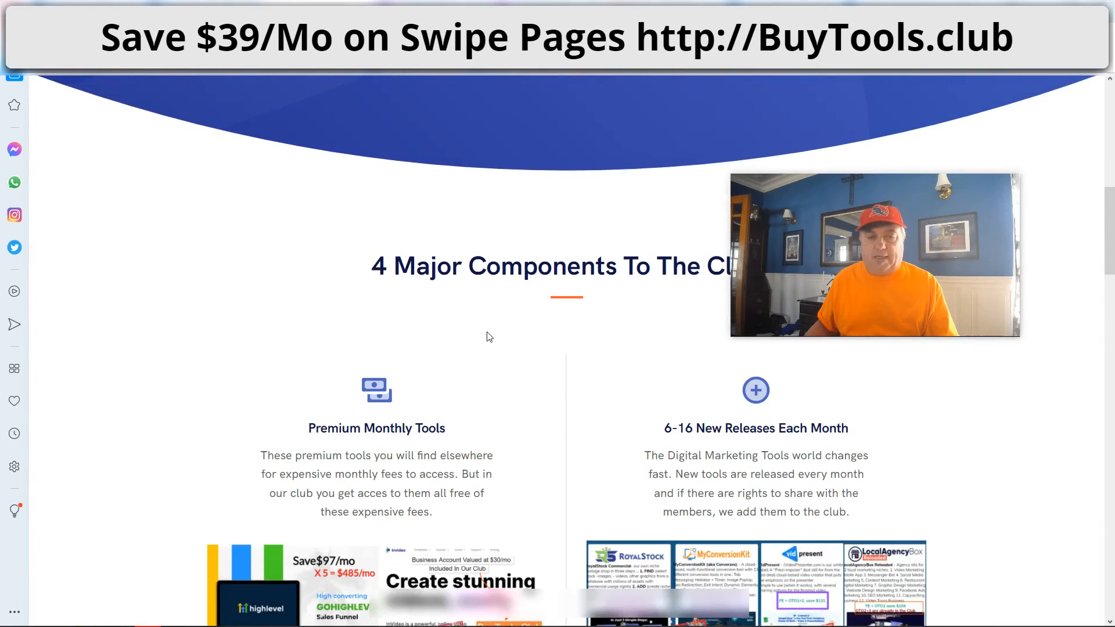
{"action": "scroll", "coordinate": [482, 448], "scroll_direction": "down", "scroll_amount": 4}
{"action": "scroll", "coordinate": [474, 398], "scroll_direction": "down", "scroll_amount": 1}
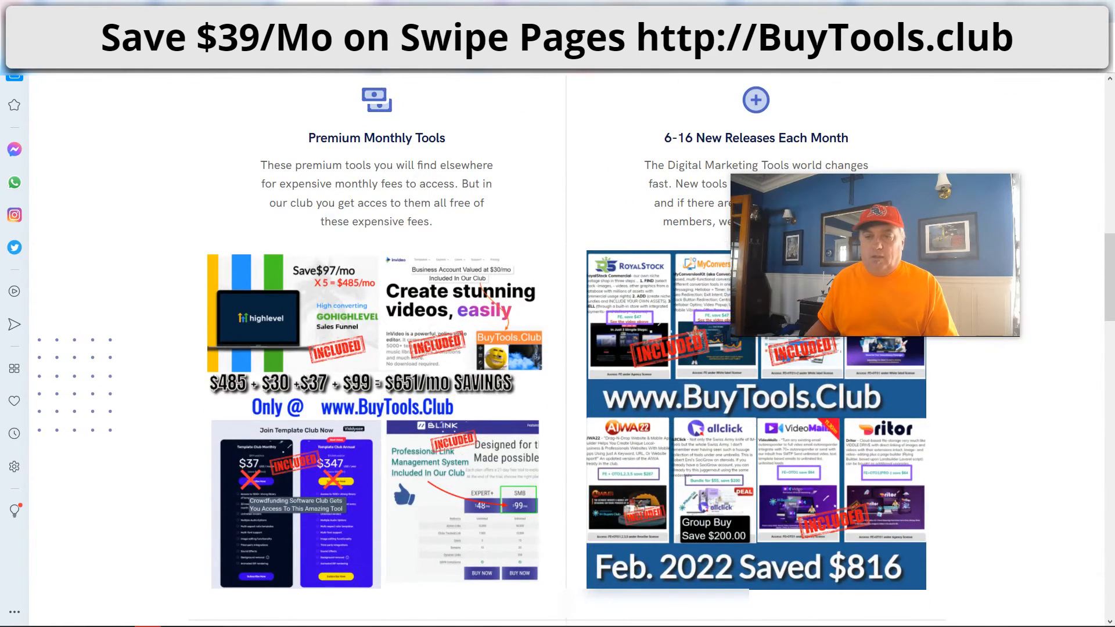
{"action": "key", "text": "ctrl+Tab"}
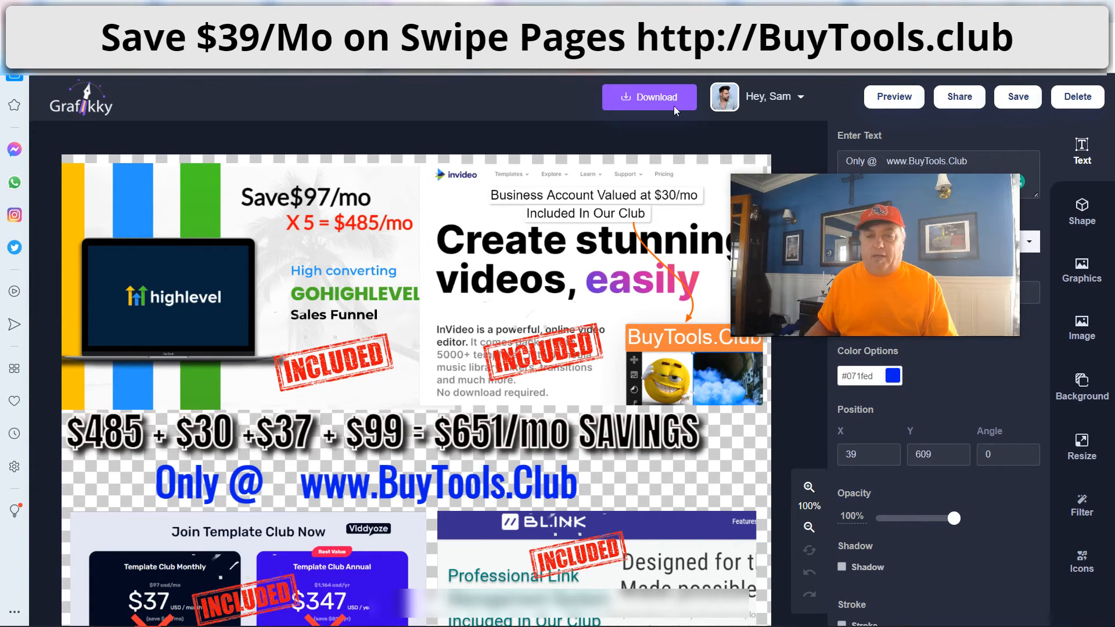
{"action": "left_click", "coordinate": [204, 8]}
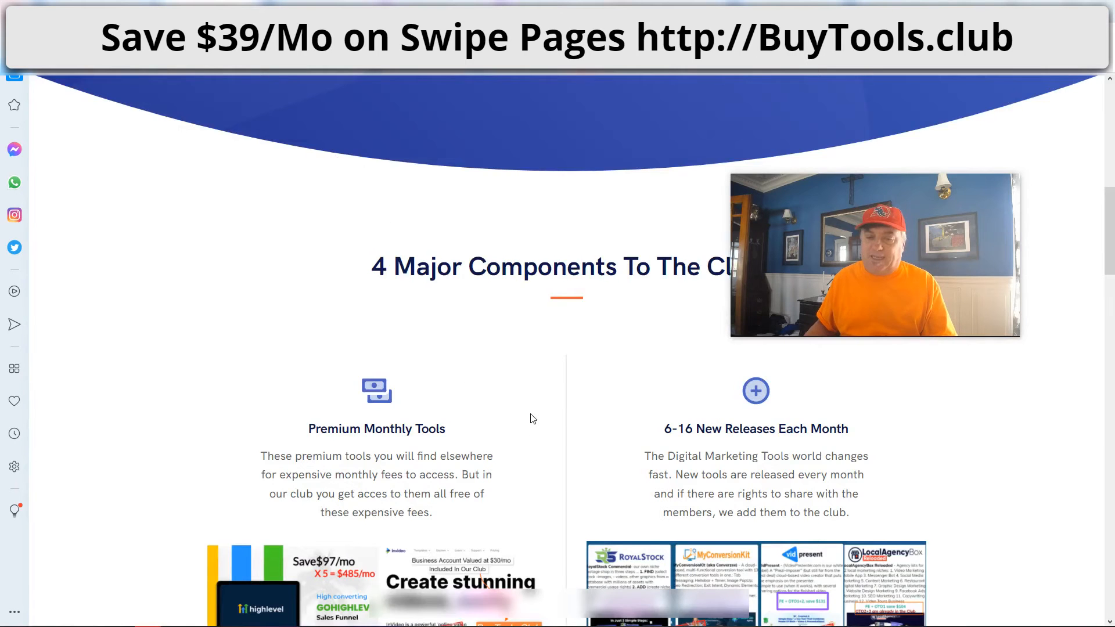
{"action": "scroll", "coordinate": [533, 418], "scroll_direction": "down", "scroll_amount": 1}
{"action": "scroll", "coordinate": [533, 418], "scroll_direction": "down", "scroll_amount": 4}
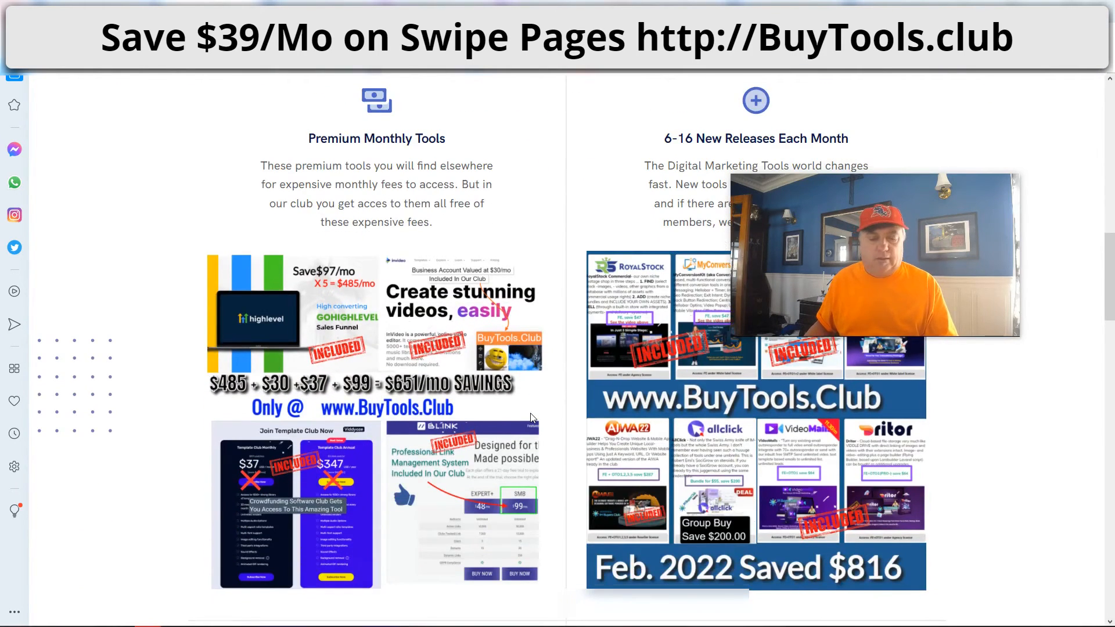
{"action": "scroll", "coordinate": [176, 79], "scroll_direction": "up", "scroll_amount": 1}
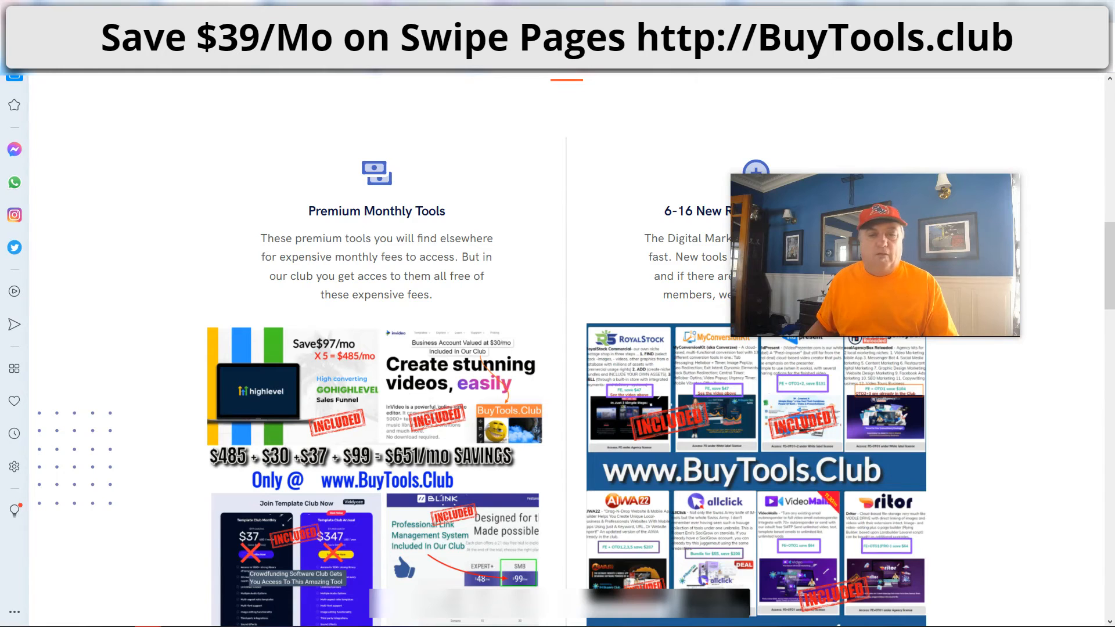
{"action": "left_click", "coordinate": [546, 9]}
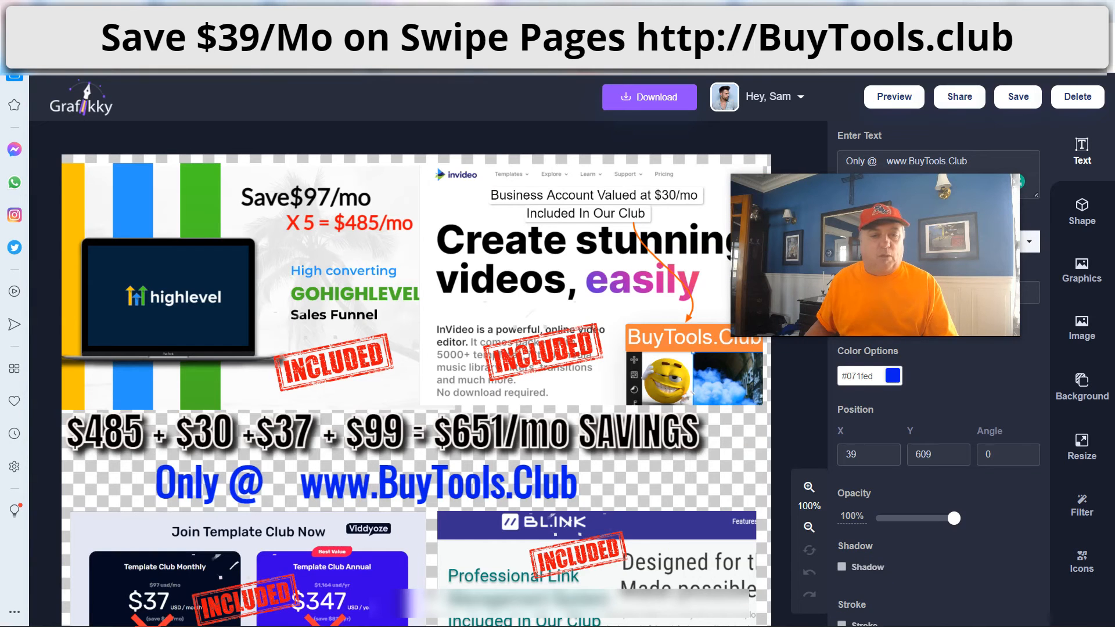
Switch back to the Swipe Pages editor and browse the module list from Heading down to Checklist
{"action": "left_click", "coordinate": [200, 9]}
{"action": "left_click", "coordinate": [102, 9]}
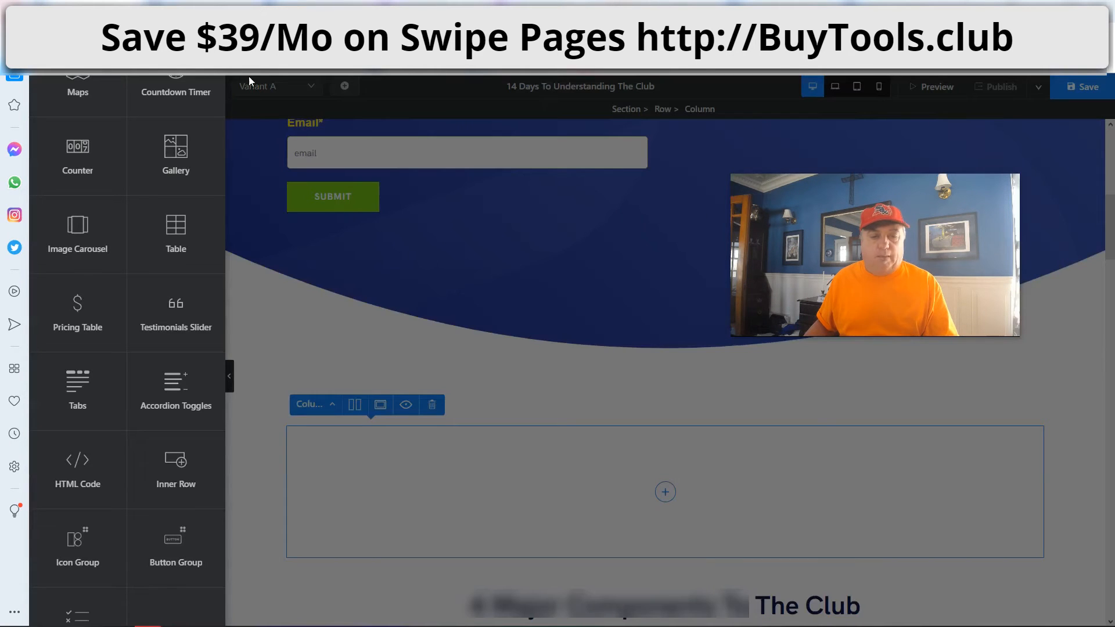
{"action": "scroll", "coordinate": [214, 468], "scroll_direction": "down", "scroll_amount": 3}
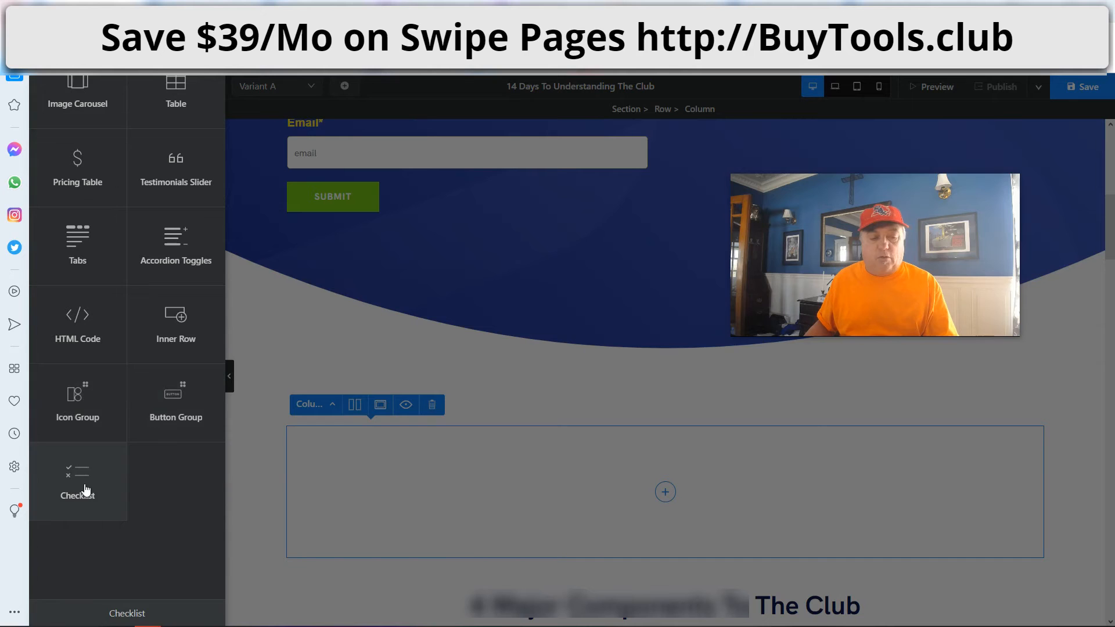
{"action": "scroll", "coordinate": [170, 325], "scroll_direction": "up", "scroll_amount": 6}
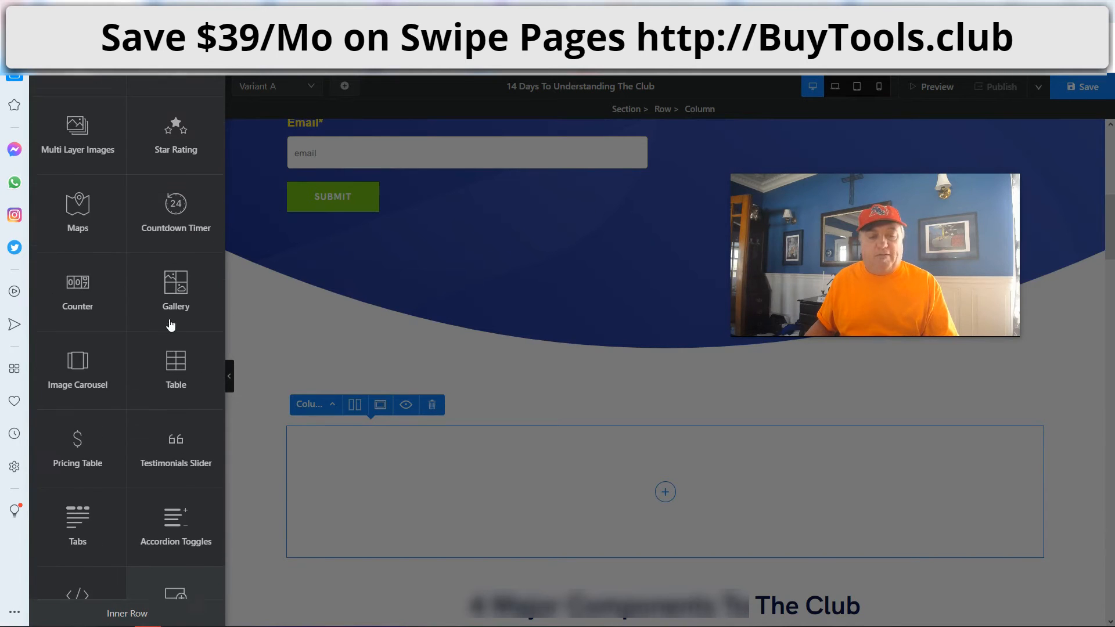
{"action": "scroll", "coordinate": [170, 325], "scroll_direction": "up", "scroll_amount": 6}
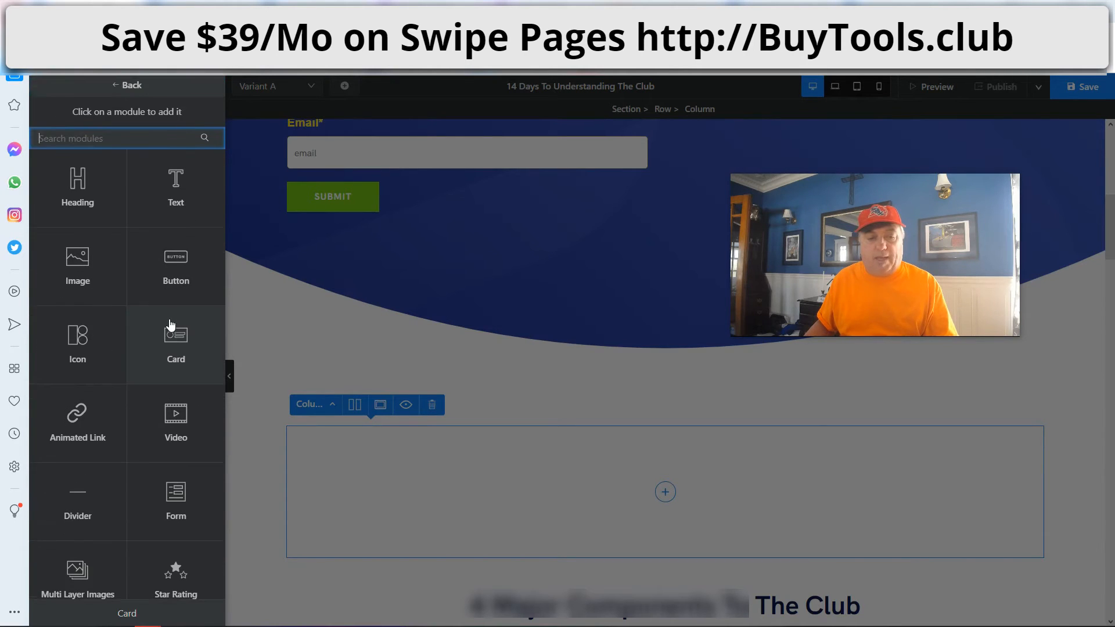
{"action": "scroll", "coordinate": [170, 325], "scroll_direction": "down", "scroll_amount": 6}
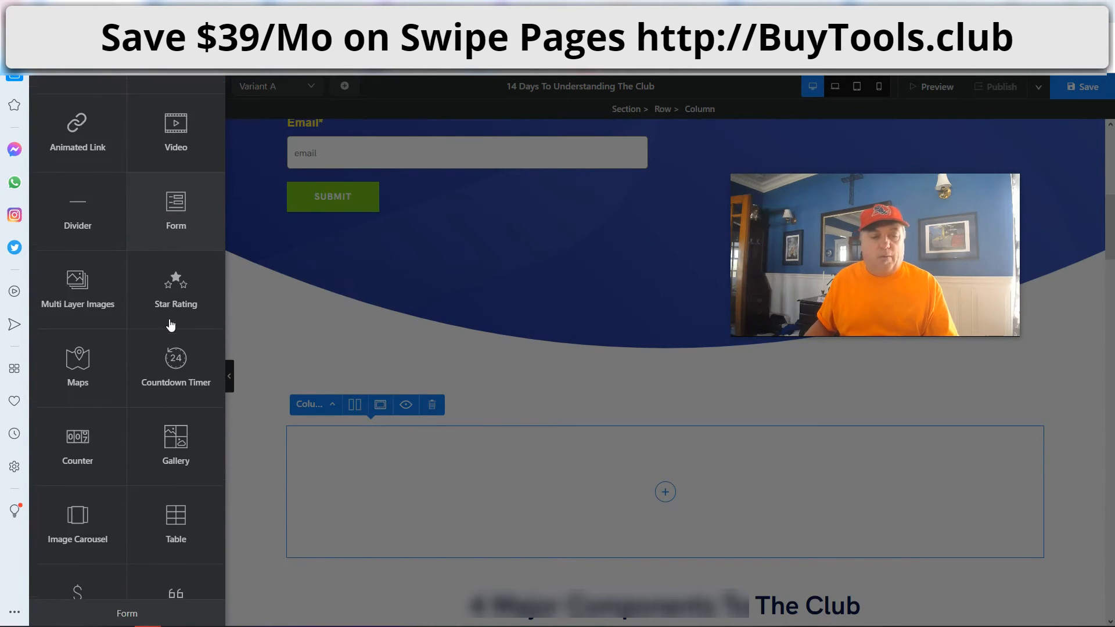
{"action": "scroll", "coordinate": [170, 325], "scroll_direction": "down", "scroll_amount": 5}
{"action": "scroll", "coordinate": [170, 325], "scroll_direction": "up", "scroll_amount": 11}
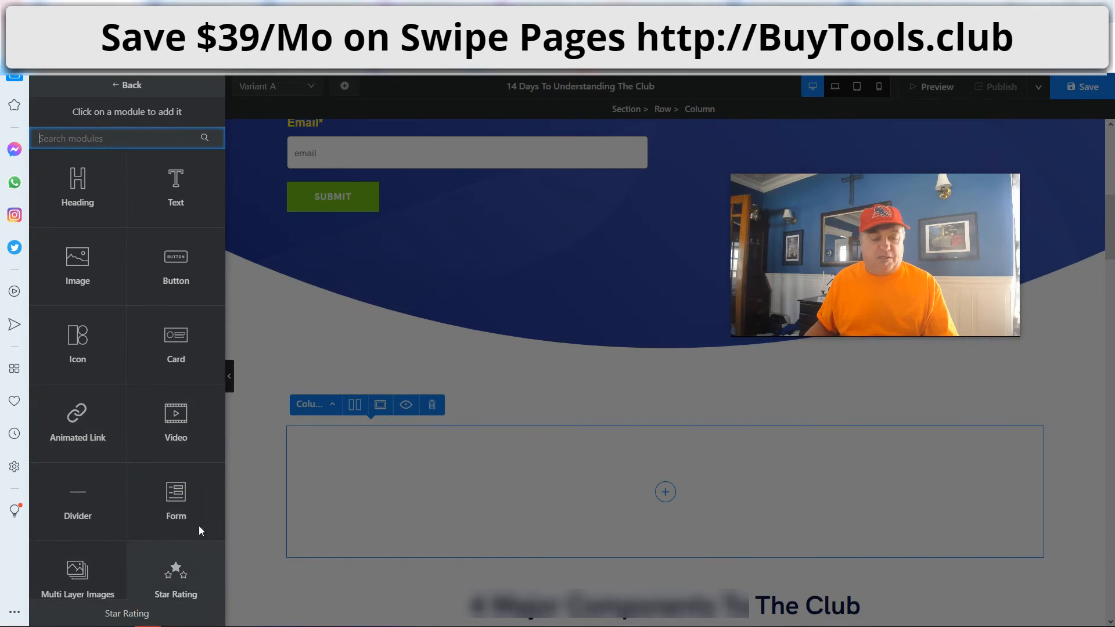
Insert a Card module into the empty column above the club components heading and delete it again
{"action": "left_click", "coordinate": [177, 343]}
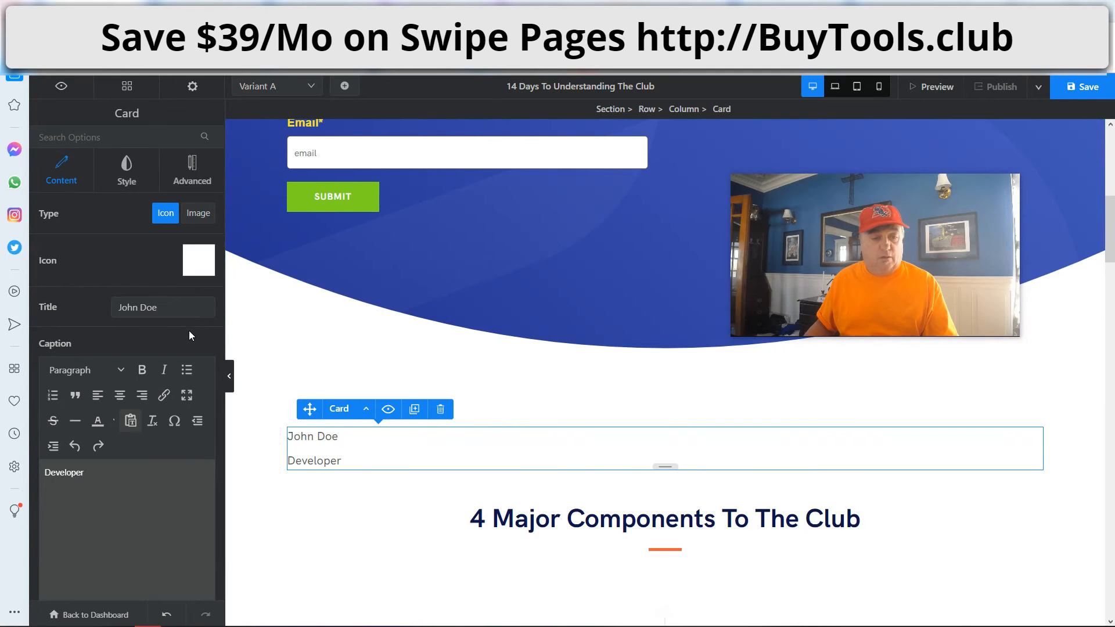
{"action": "left_click", "coordinate": [440, 414]}
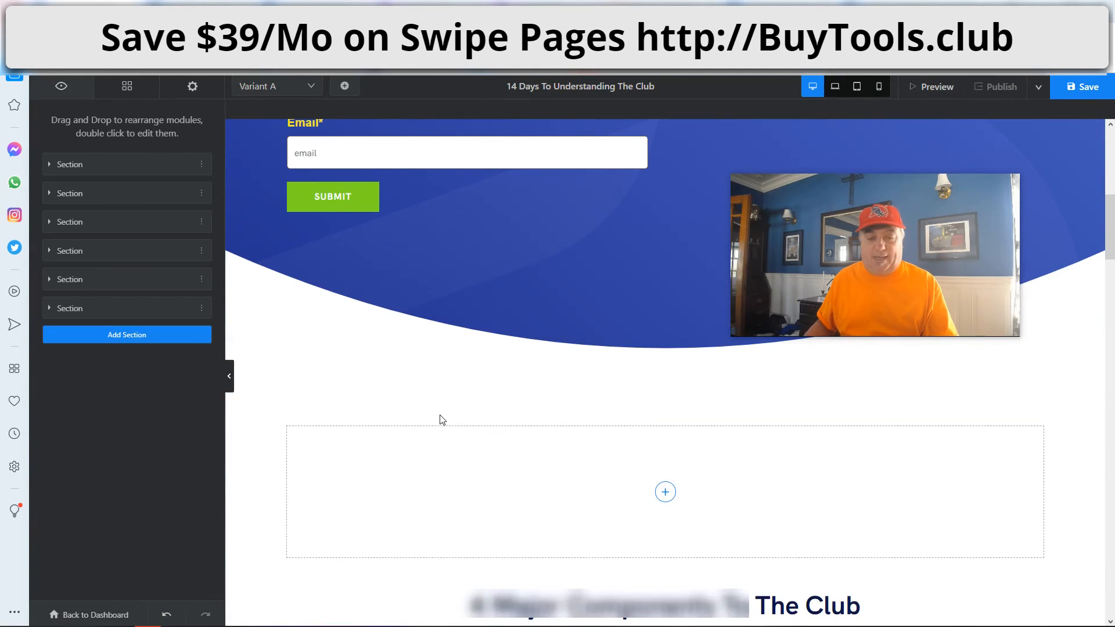
Insert a Button module into the empty column above the club components heading and open its click action choices
{"action": "left_click", "coordinate": [665, 492]}
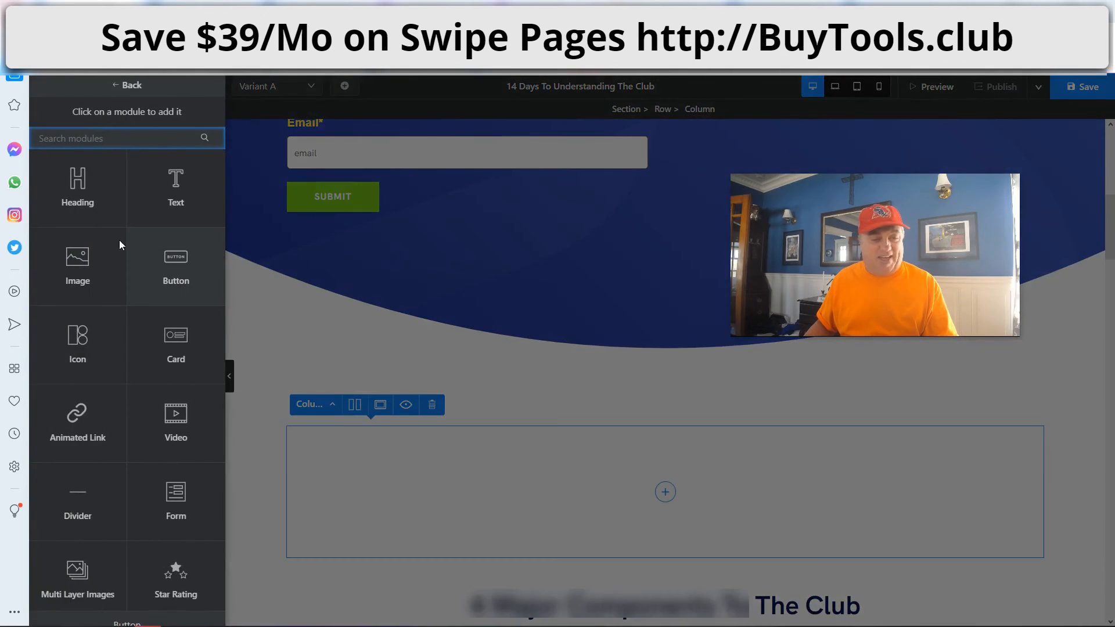
{"action": "scroll", "coordinate": [143, 366], "scroll_direction": "down", "scroll_amount": 1}
{"action": "scroll", "coordinate": [142, 368], "scroll_direction": "down", "scroll_amount": 1}
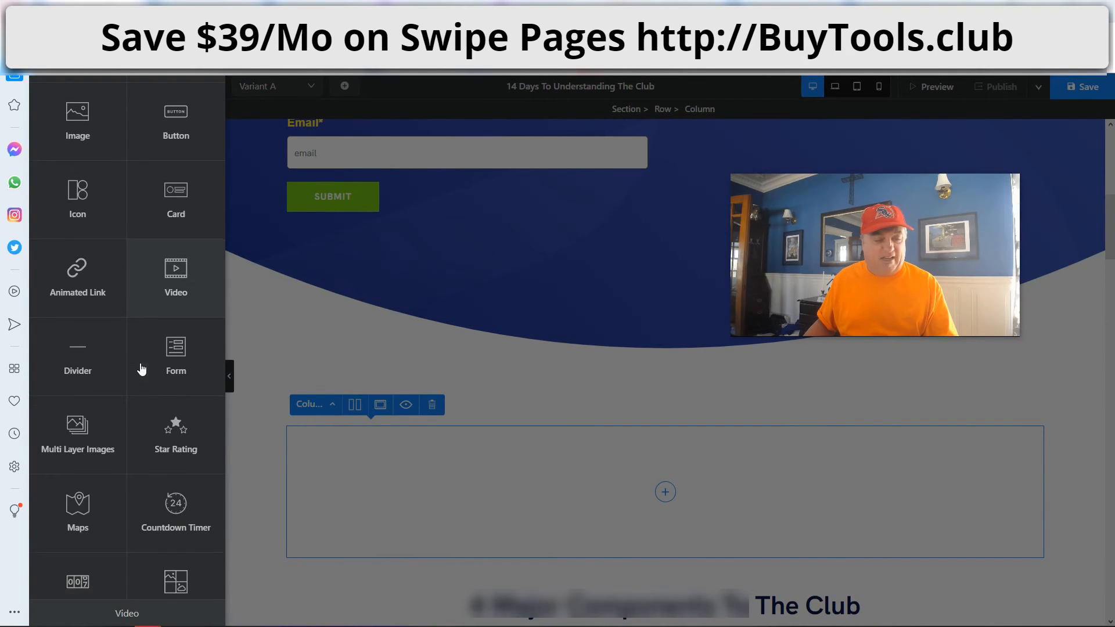
{"action": "scroll", "coordinate": [159, 291], "scroll_direction": "up", "scroll_amount": 2}
{"action": "scroll", "coordinate": [177, 267], "scroll_direction": "down", "scroll_amount": 2}
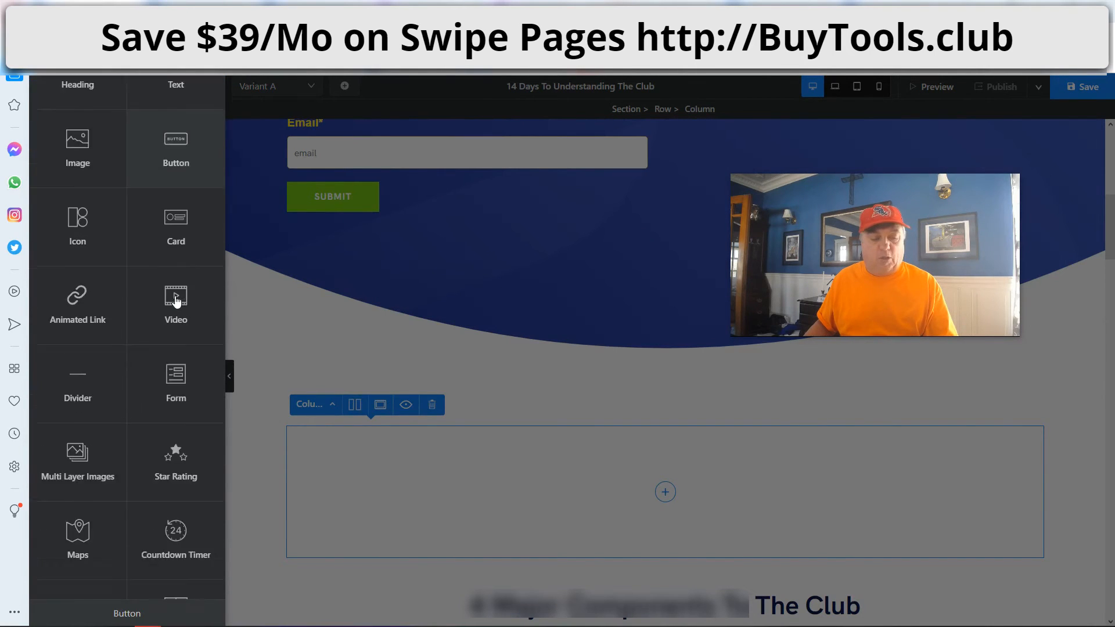
{"action": "scroll", "coordinate": [174, 293], "scroll_direction": "up", "scroll_amount": 2}
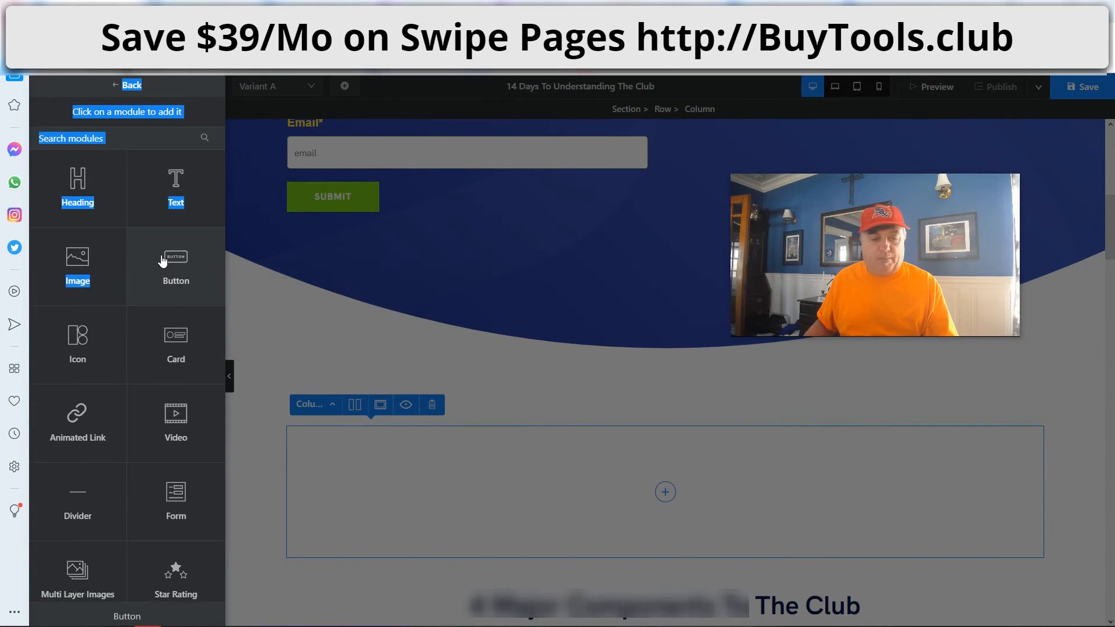
{"action": "left_click", "coordinate": [166, 260]}
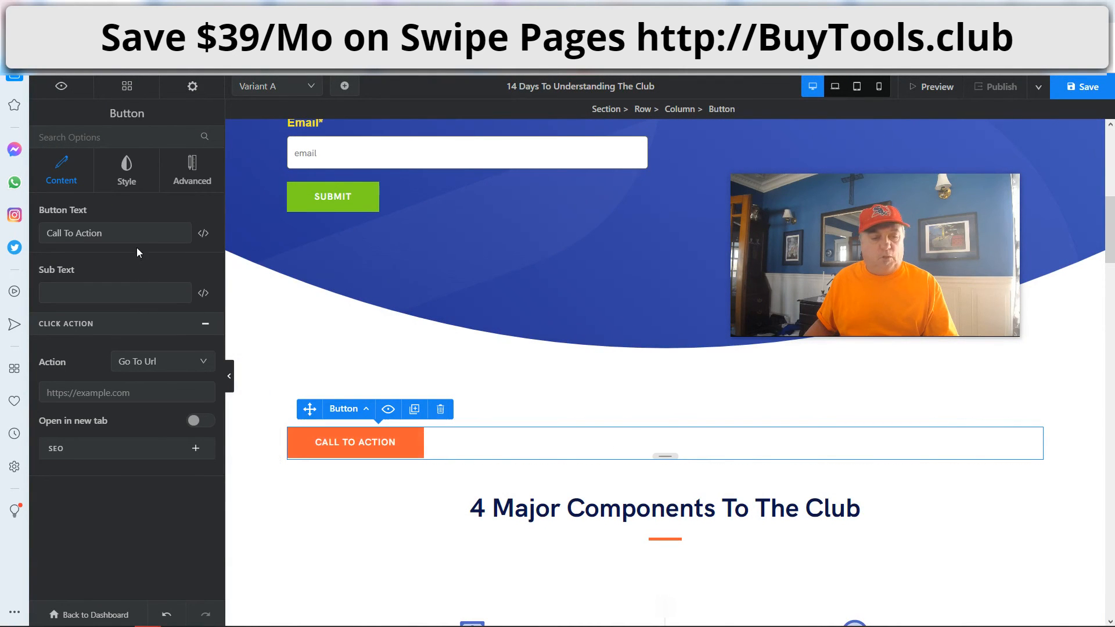
{"action": "left_click", "coordinate": [193, 366]}
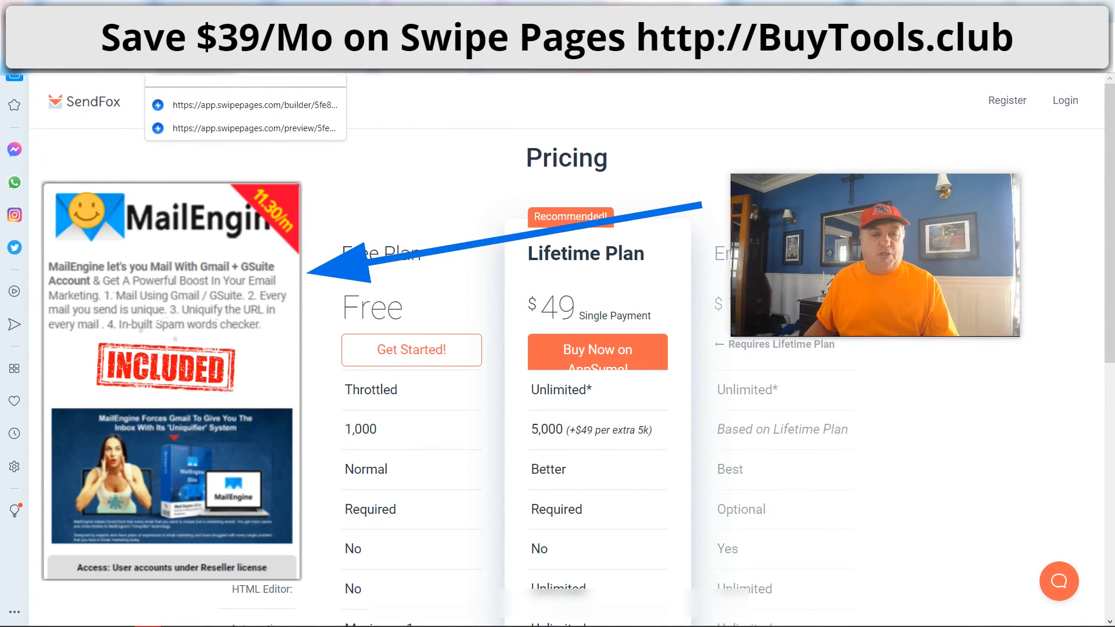
Return from the SendFox pricing page to the Swipe Pages editor and review the landing page from its headline to the empty columns
{"action": "left_click", "coordinate": [186, 9]}
{"action": "left_click", "coordinate": [88, 10]}
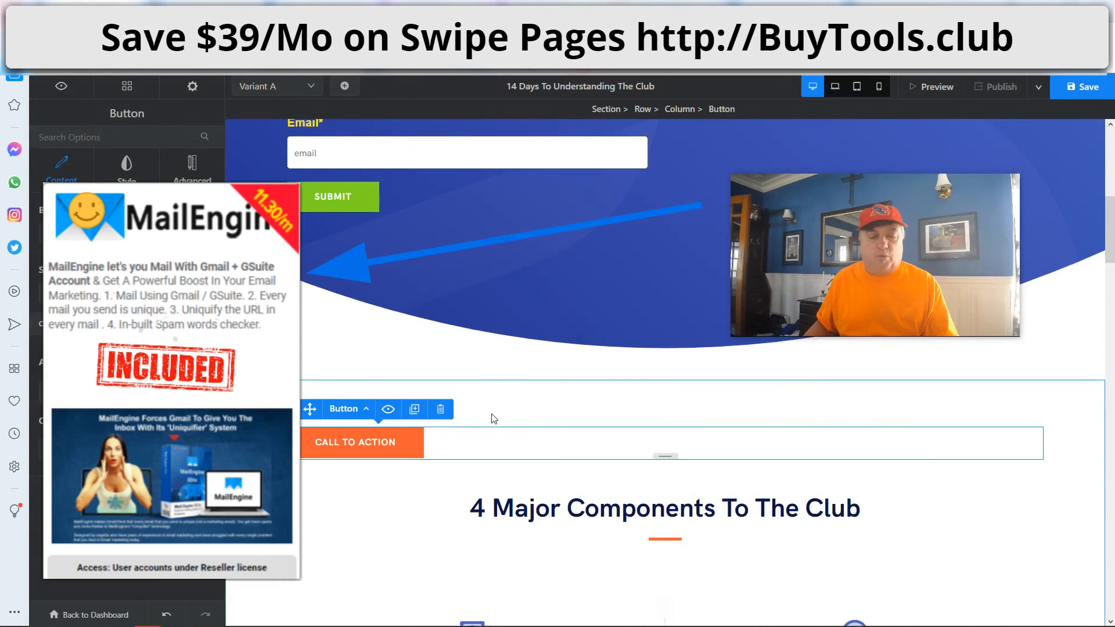
{"action": "scroll", "coordinate": [492, 418], "scroll_direction": "up", "scroll_amount": 9}
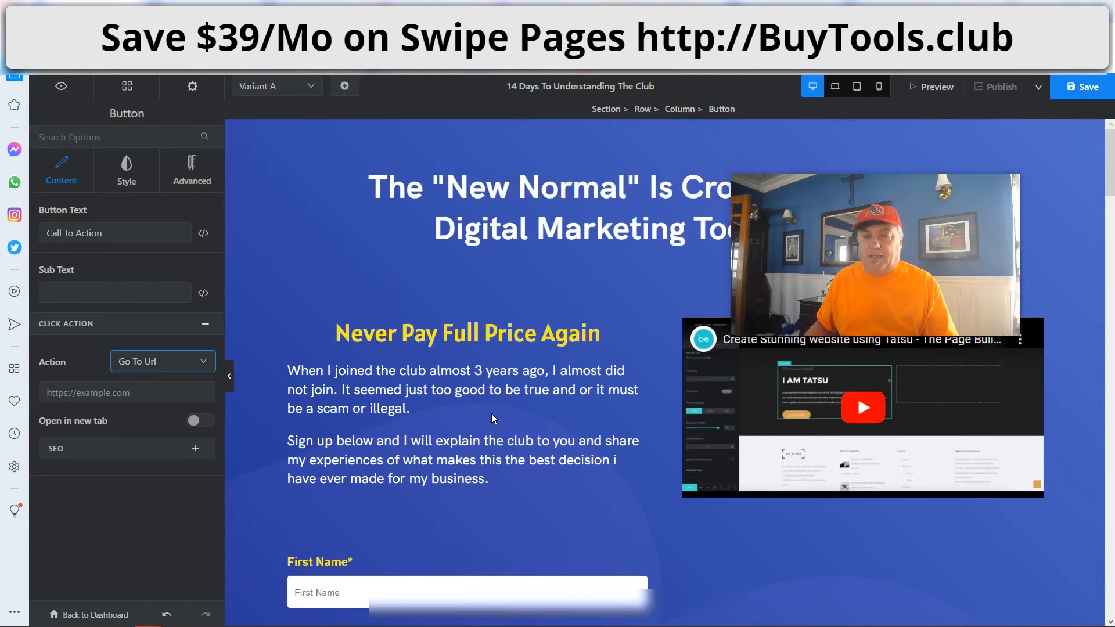
{"action": "scroll", "coordinate": [491, 414], "scroll_direction": "down", "scroll_amount": 15}
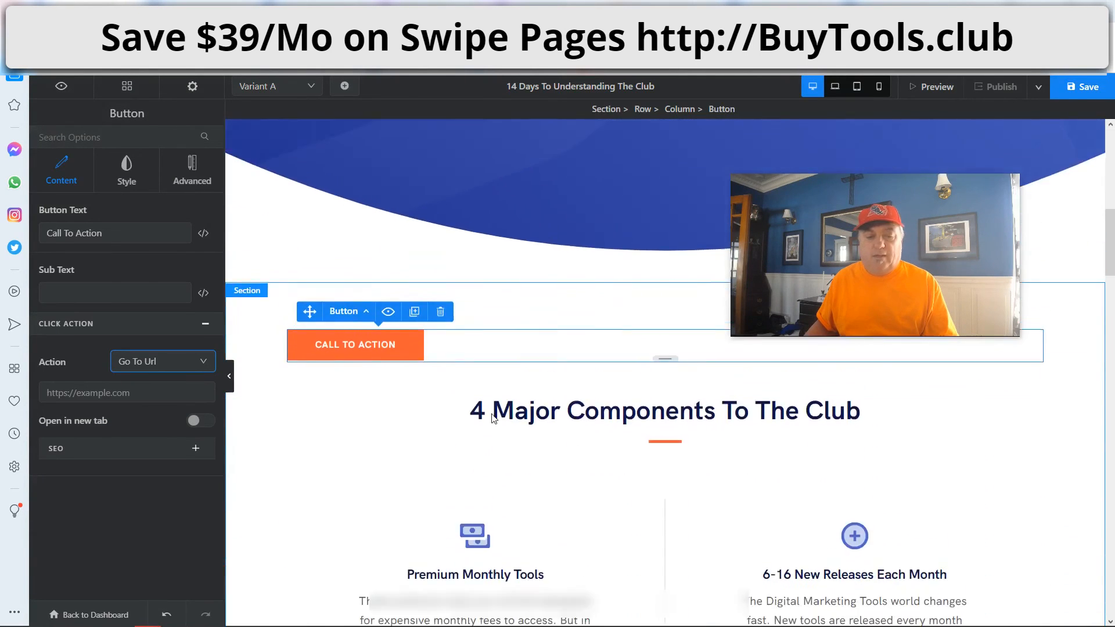
{"action": "scroll", "coordinate": [492, 415], "scroll_direction": "down", "scroll_amount": 15}
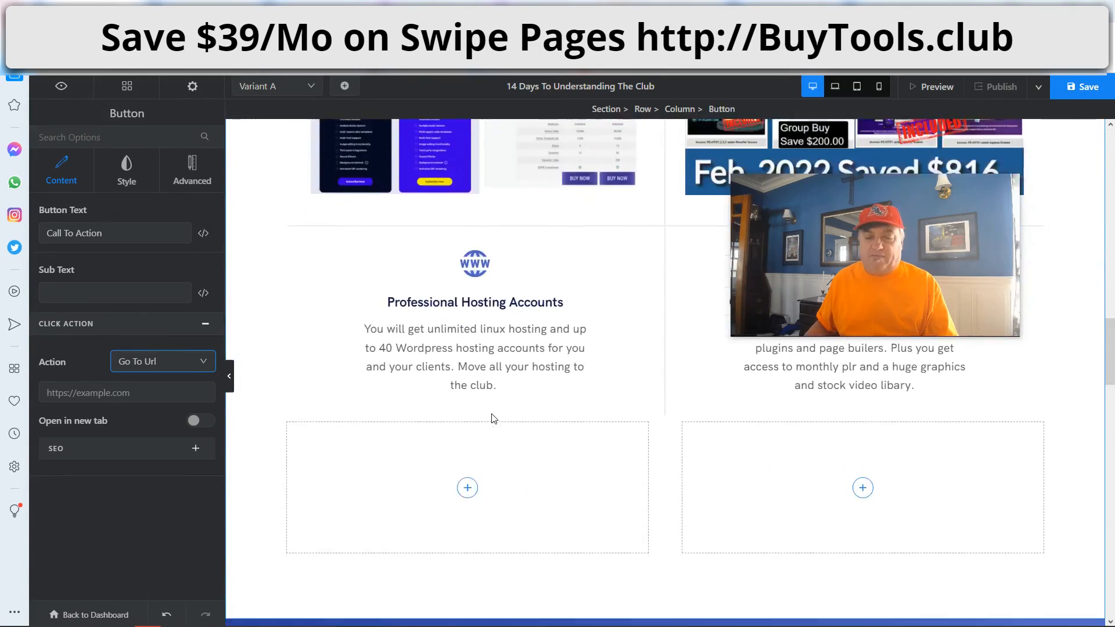
{"action": "scroll", "coordinate": [483, 422], "scroll_direction": "down", "scroll_amount": 4}
{"action": "scroll", "coordinate": [483, 425], "scroll_direction": "up", "scroll_amount": 18}
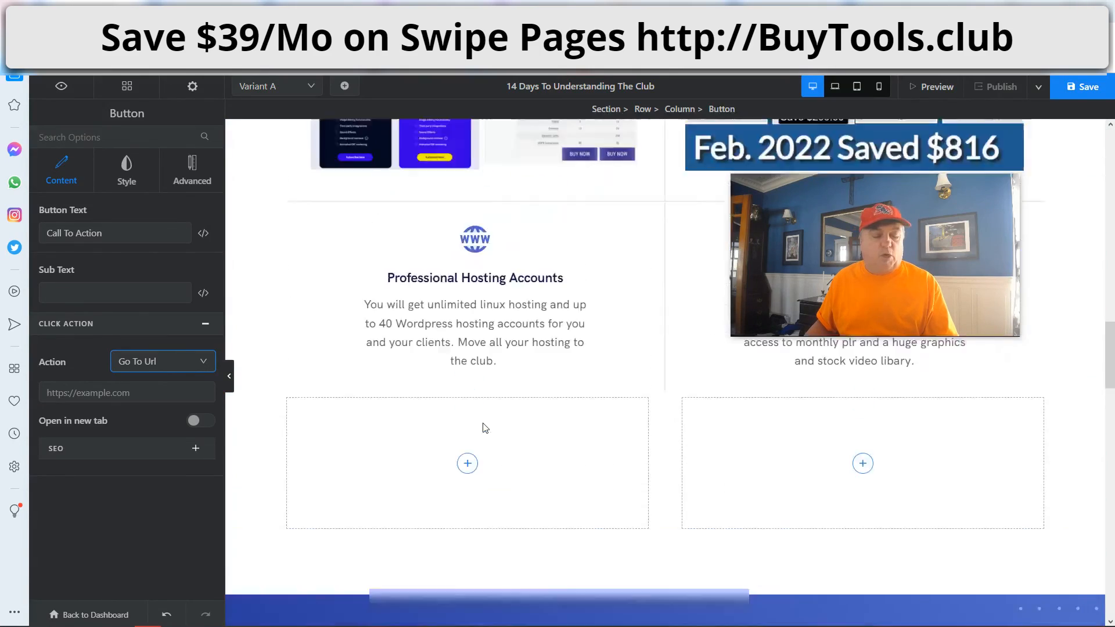
{"action": "scroll", "coordinate": [485, 428], "scroll_direction": "up", "scroll_amount": 5}
{"action": "scroll", "coordinate": [283, 486], "scroll_direction": "down", "scroll_amount": 10}
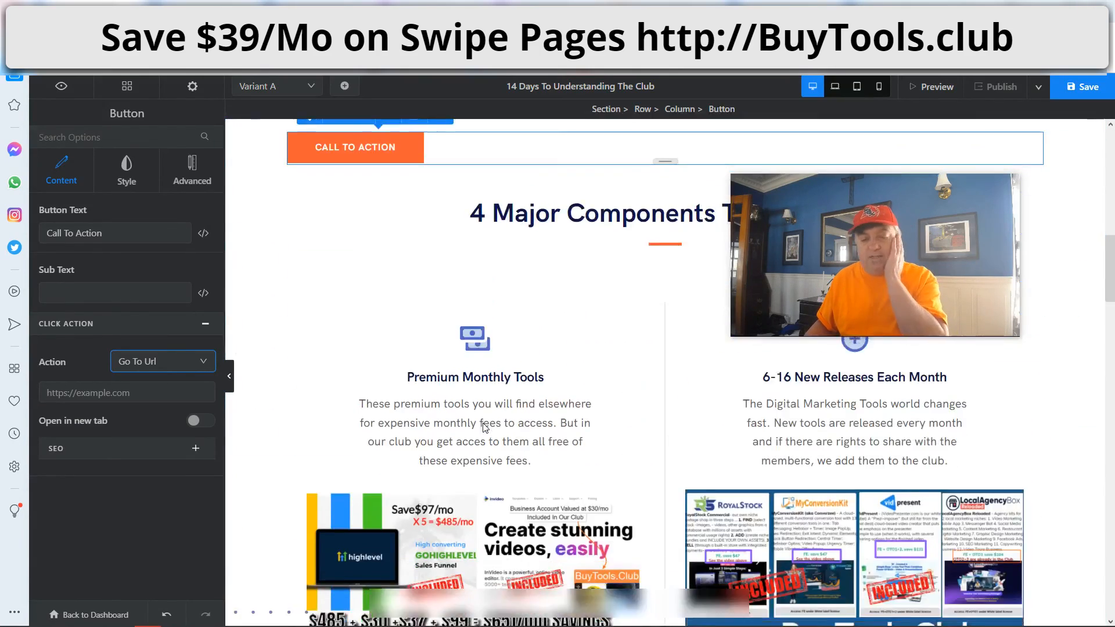
{"action": "scroll", "coordinate": [283, 486], "scroll_direction": "down", "scroll_amount": 10}
{"action": "scroll", "coordinate": [236, 466], "scroll_direction": "up", "scroll_amount": 20}
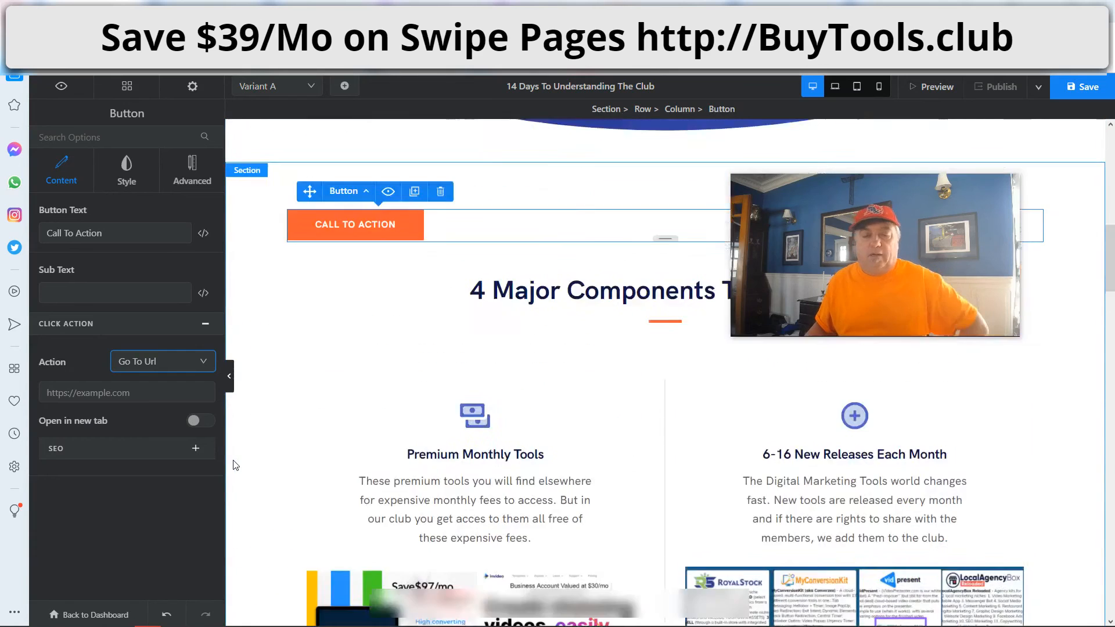
{"action": "scroll", "coordinate": [236, 466], "scroll_direction": "up", "scroll_amount": 6}
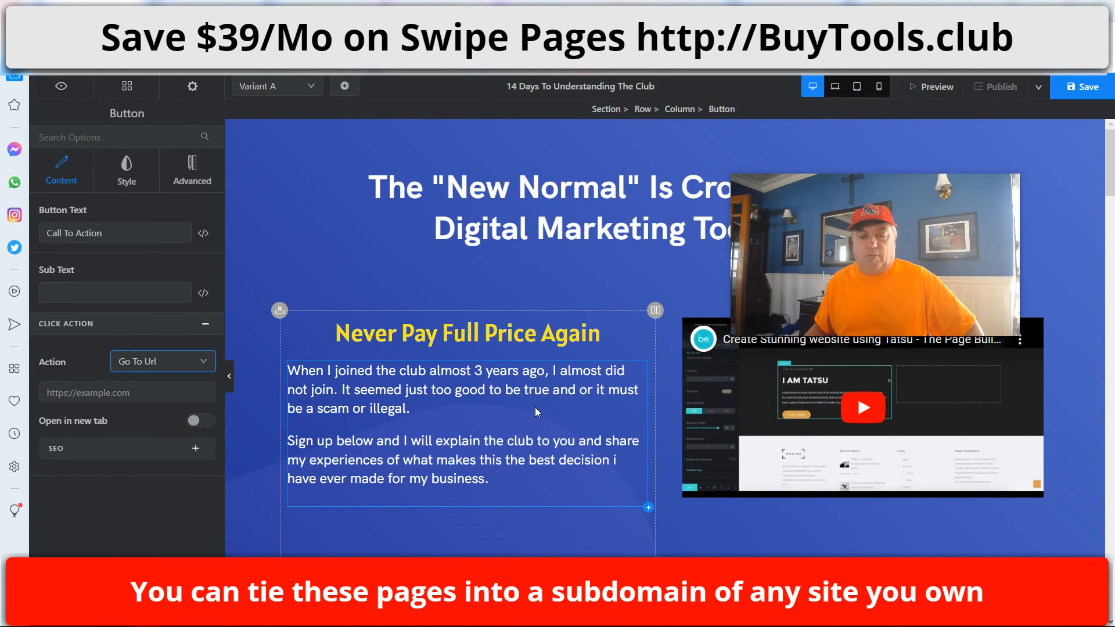
{"action": "scroll", "coordinate": [458, 444], "scroll_direction": "down", "scroll_amount": 3}
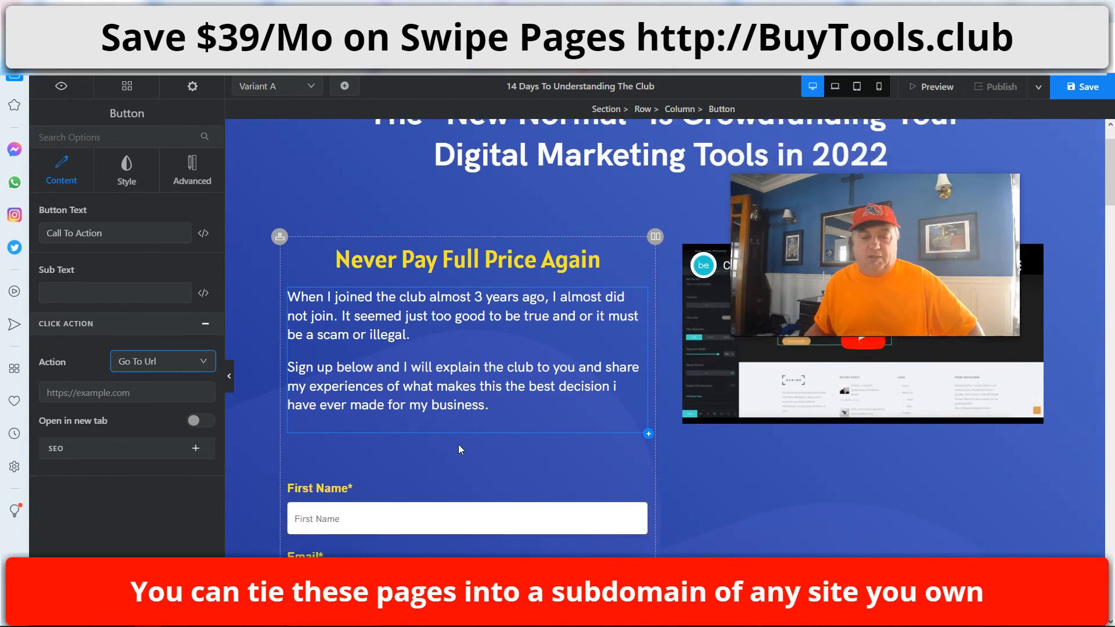
{"action": "scroll", "coordinate": [458, 445], "scroll_direction": "up", "scroll_amount": 3}
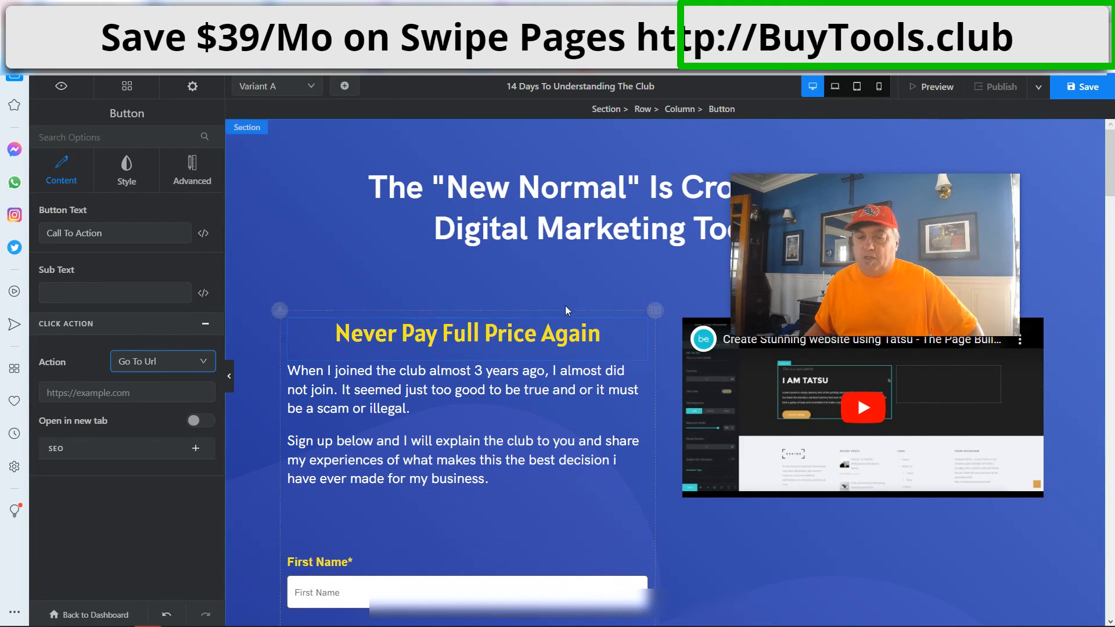
Switch to the page preview and inspect the tool collages down to the Professional Hosting Accounts section
{"action": "scroll", "coordinate": [395, 400], "scroll_direction": "down", "scroll_amount": 5}
{"action": "scroll", "coordinate": [385, 419], "scroll_direction": "up", "scroll_amount": 2}
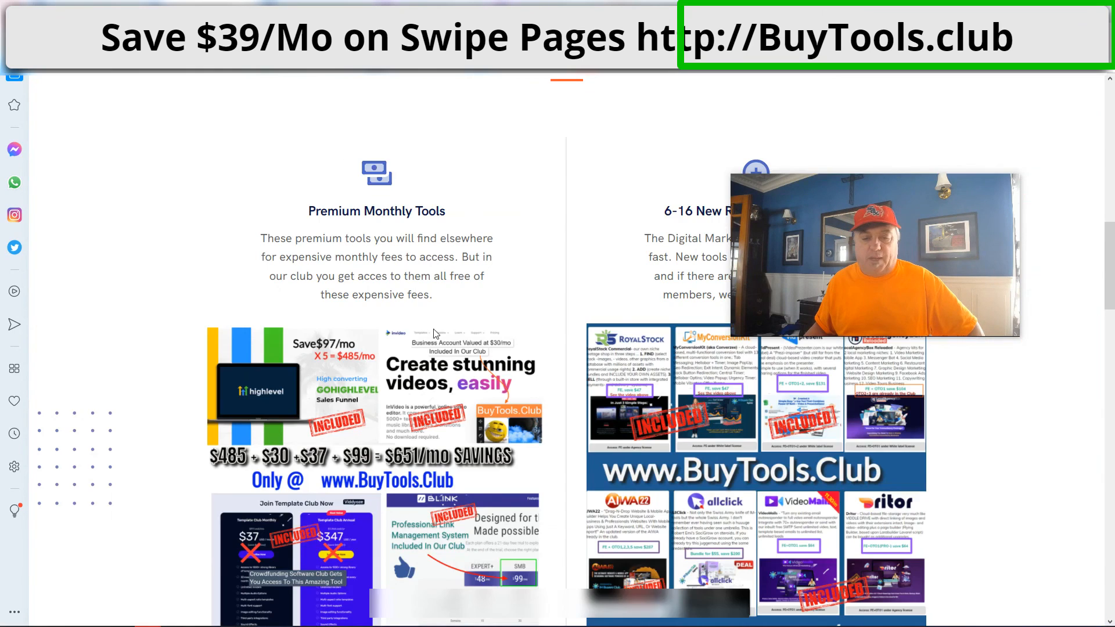
{"action": "scroll", "coordinate": [226, 317], "scroll_direction": "down", "scroll_amount": 4}
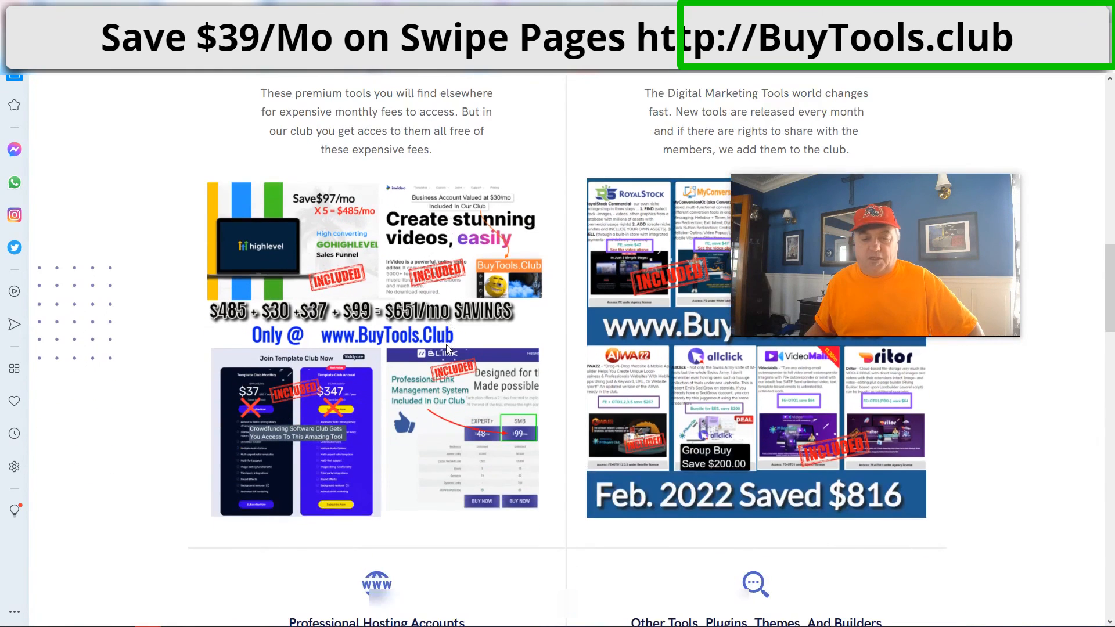